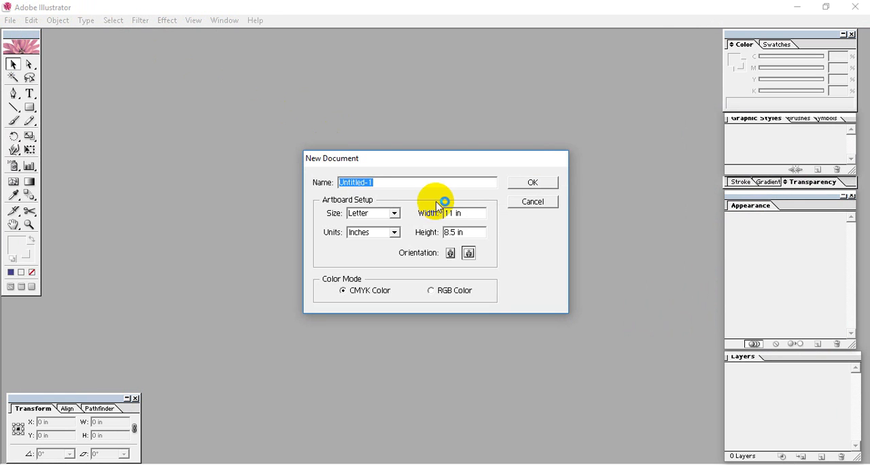
Create a landscape Letter document, 11 by 8.5 in, in CMYK color mode and maximize its window.
left_click(533, 183)
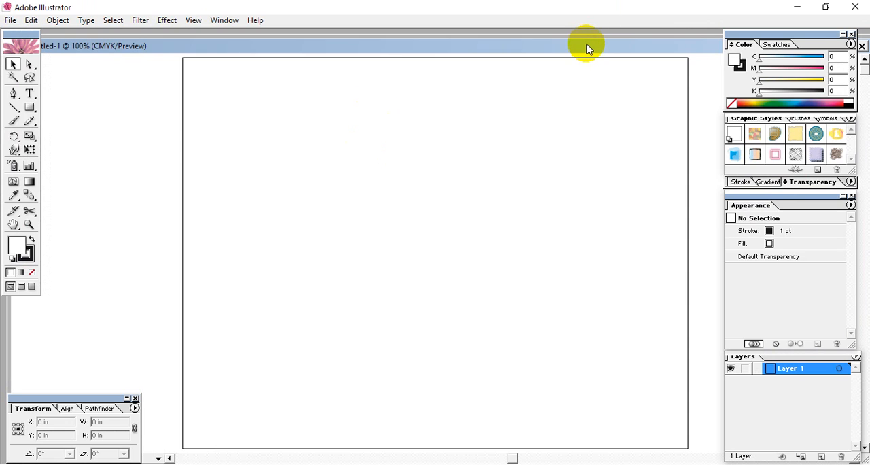
double_click(586, 45)
left_click_drag(465, 87, 464, 97)
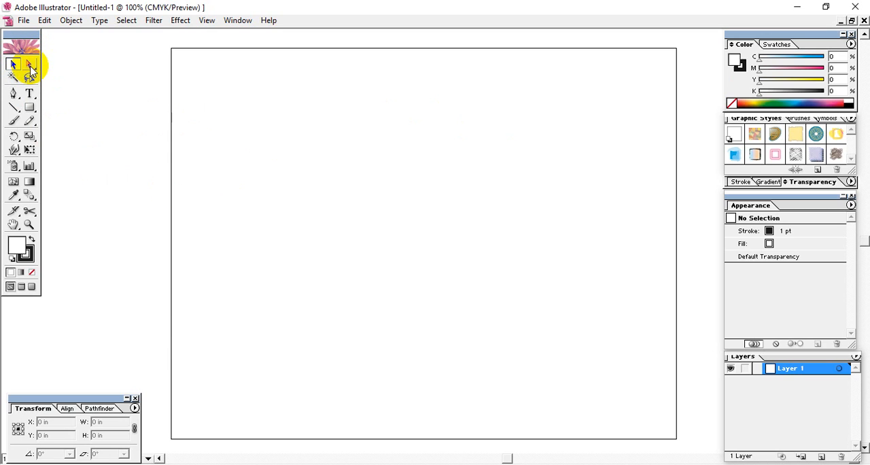
Draw a rectangle about 3.42 in wide and 2.46 in high in the upper-left part of the artboard and select it.
left_click(29, 108)
mouse_move(226, 156)
left_mouse_down()
mouse_move(353, 268)
mouse_move(383, 268)
left_mouse_up()
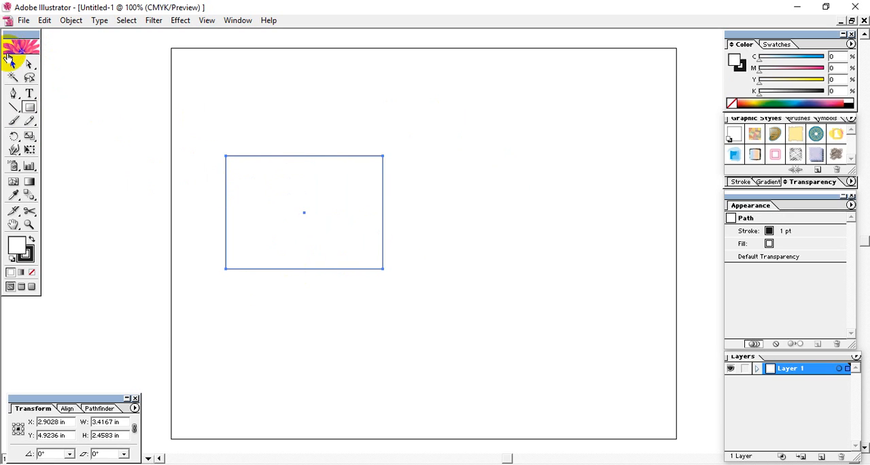
left_click(12, 64)
left_click_drag(393, 120, 317, 182)
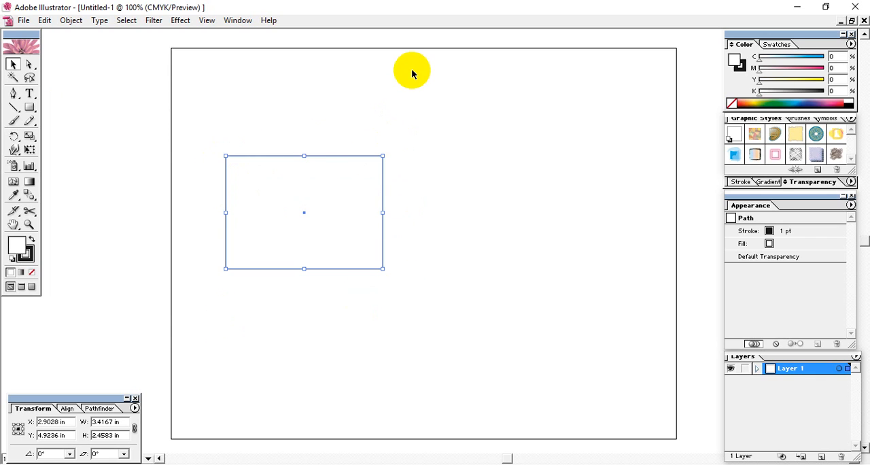
Reshape the rectangle by moving its upper-right anchor point outward and its lower-left anchor point inward.
left_click(30, 64)
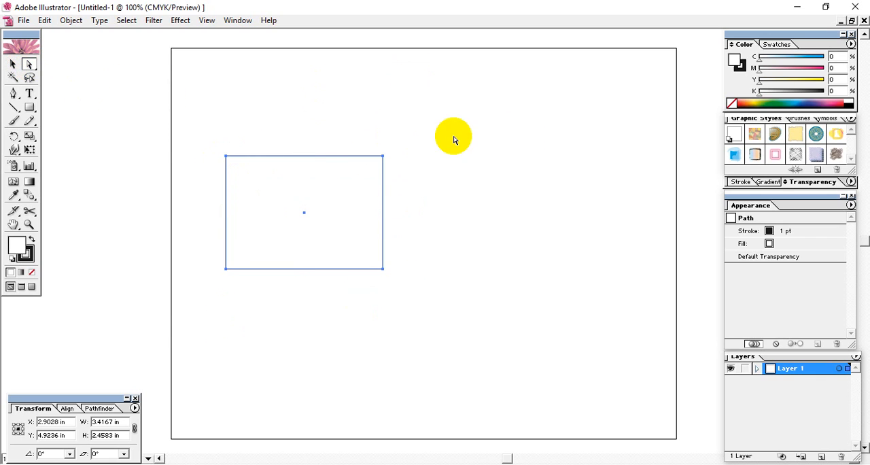
left_click_drag(405, 131, 352, 193)
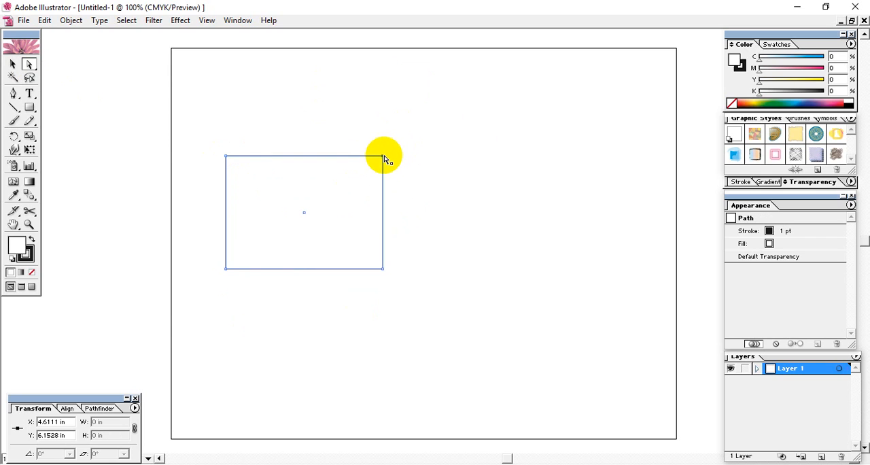
left_click_drag(385, 157, 406, 123)
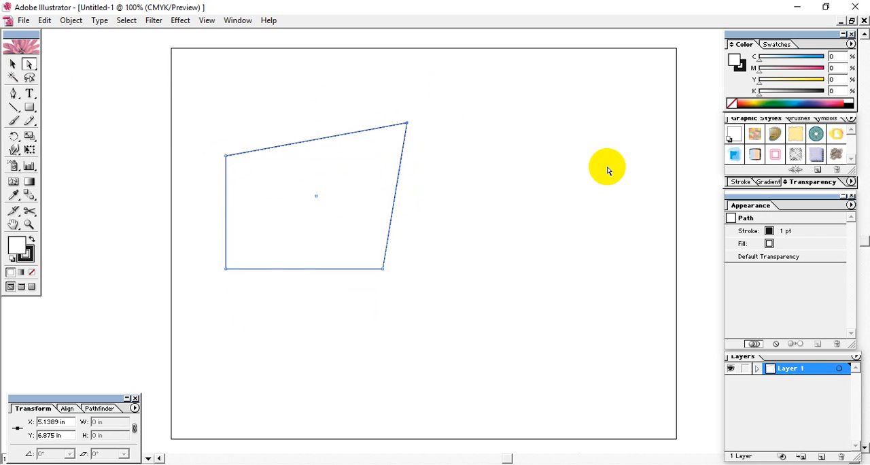
left_click_drag(226, 268, 271, 240)
left_click(493, 202)
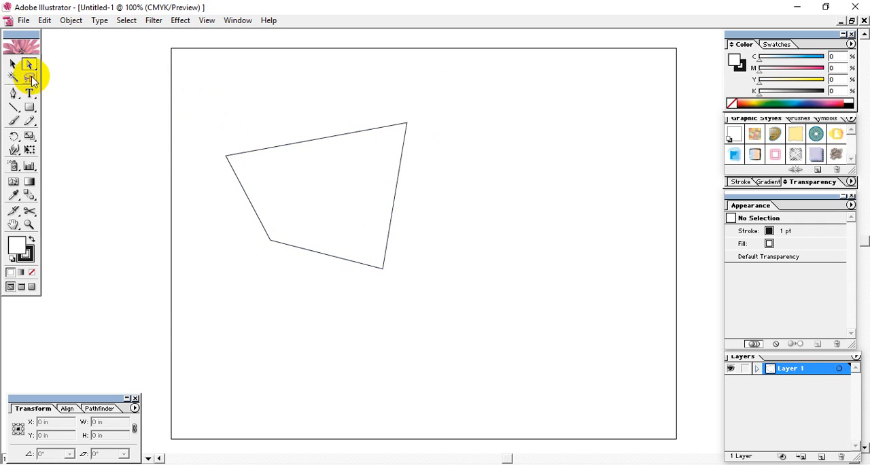
Move the shape's upper-left anchor point inward and its lower-right anchor point outward, and deselect the shape.
left_click_drag(210, 128, 314, 176)
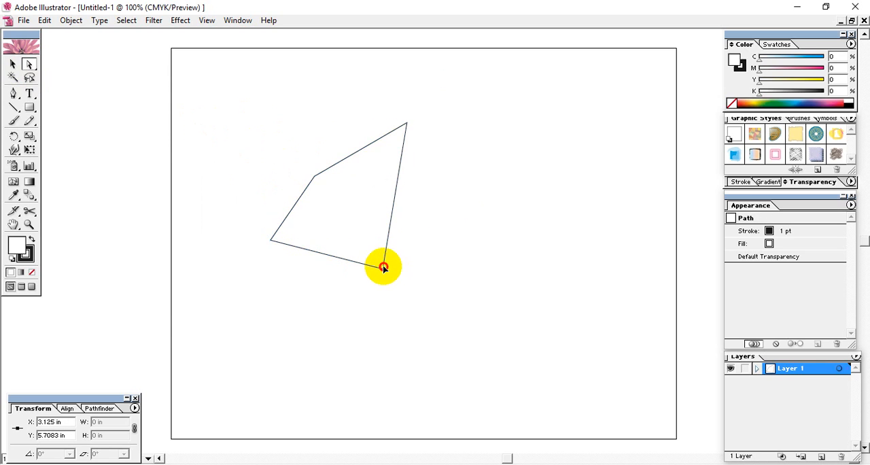
left_click_drag(384, 269, 431, 247)
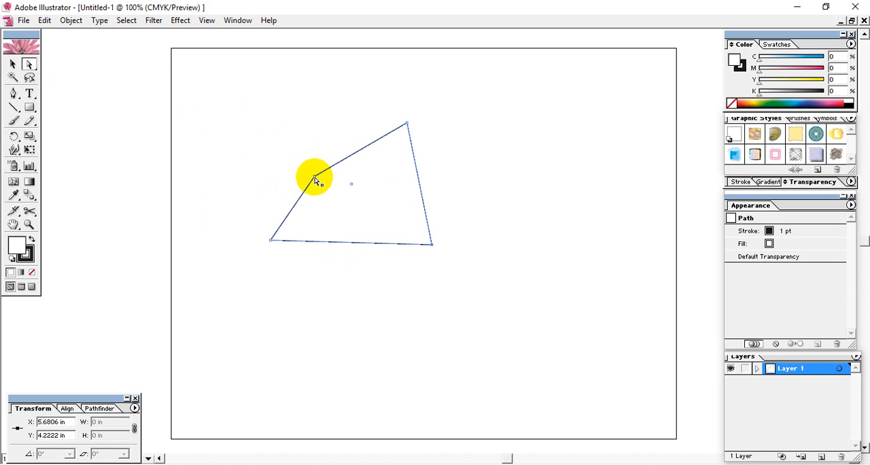
left_click_drag(315, 178, 309, 152)
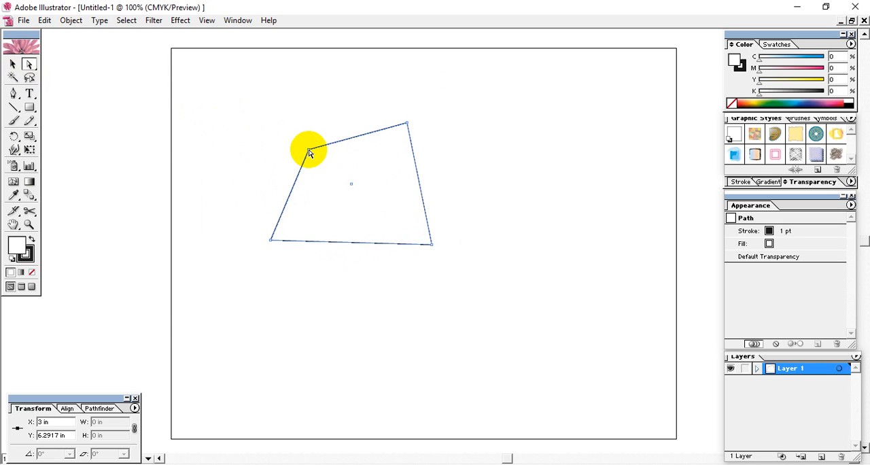
left_click(12, 63)
left_click(271, 104)
left_click_drag(271, 104, 460, 307)
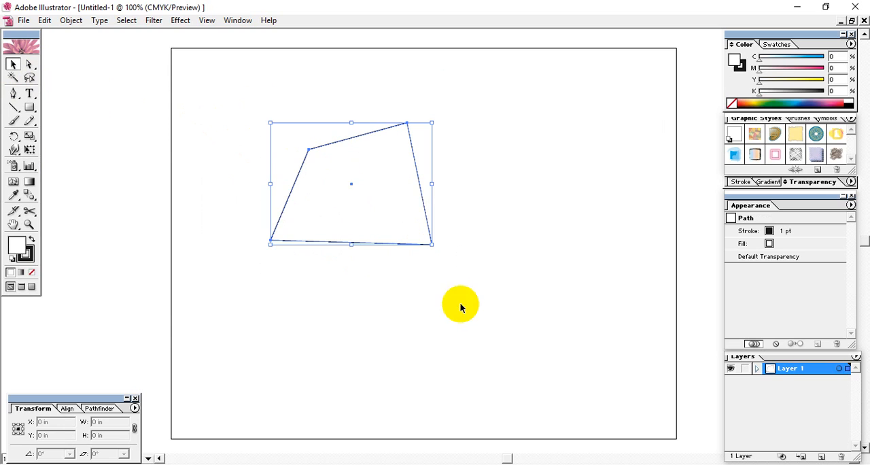
left_click(159, 129)
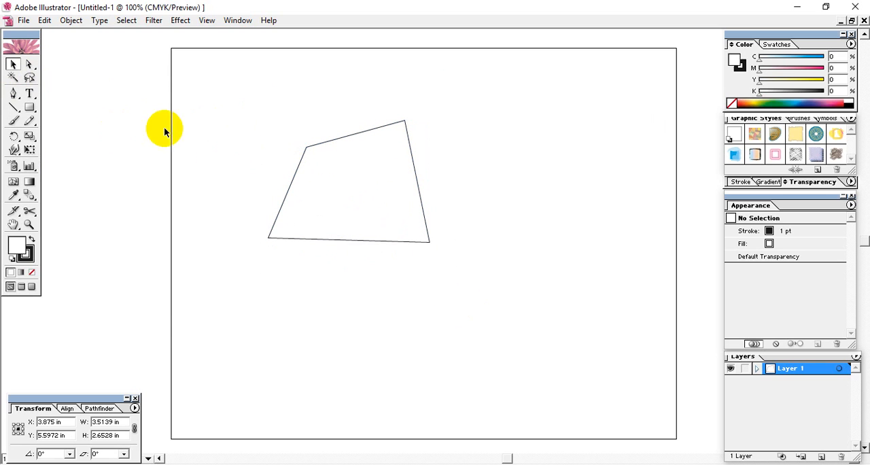
Convert the shape's upper-left corner to a smooth curve with the Convert Anchor Point tool and deselect the shape.
left_click_drag(13, 95, 74, 100)
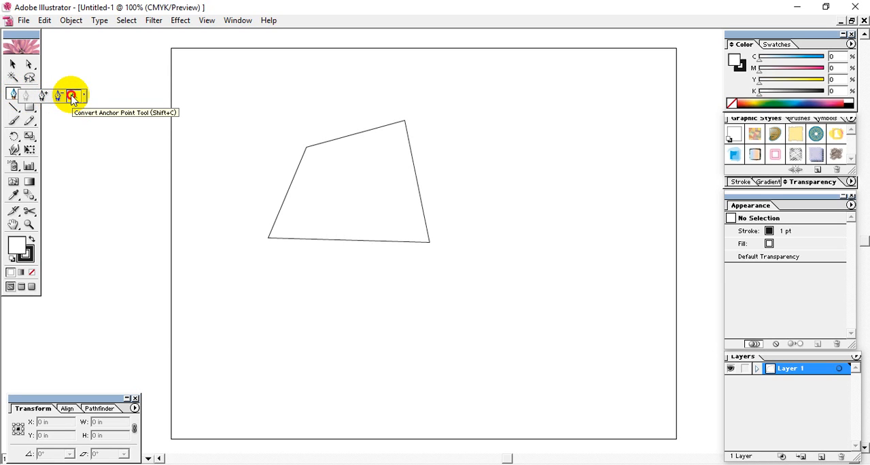
left_click_drag(73, 100, 73, 100)
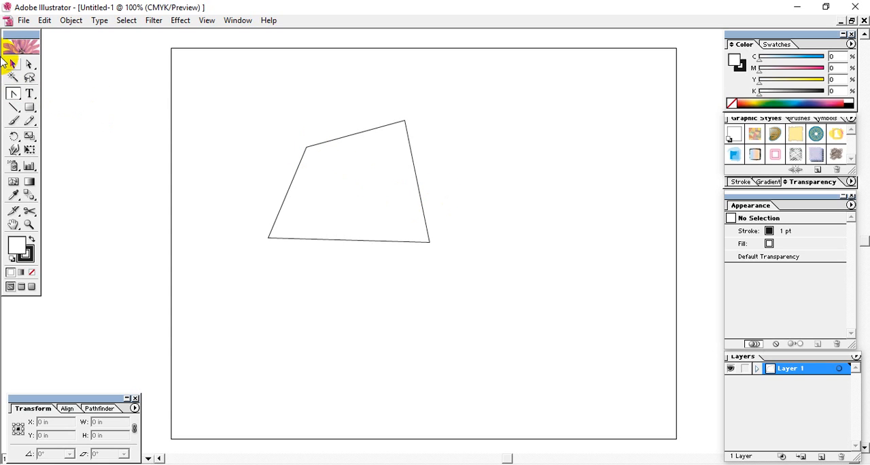
left_click_drag(327, 109, 369, 262)
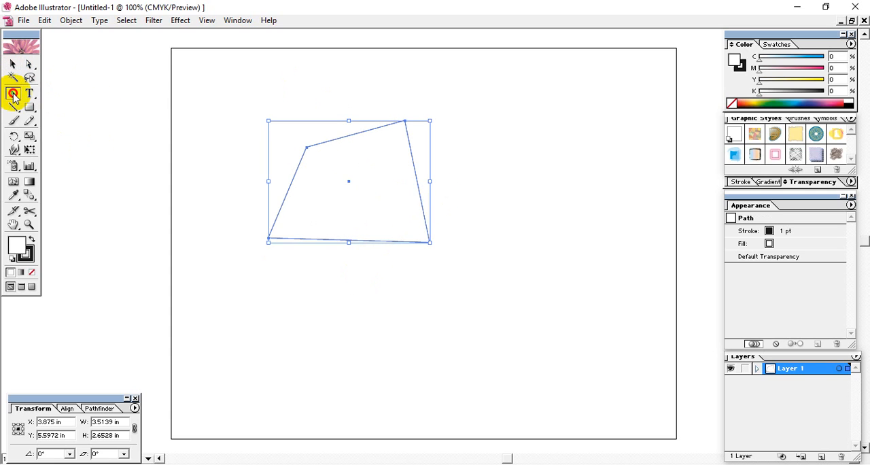
left_click(14, 96)
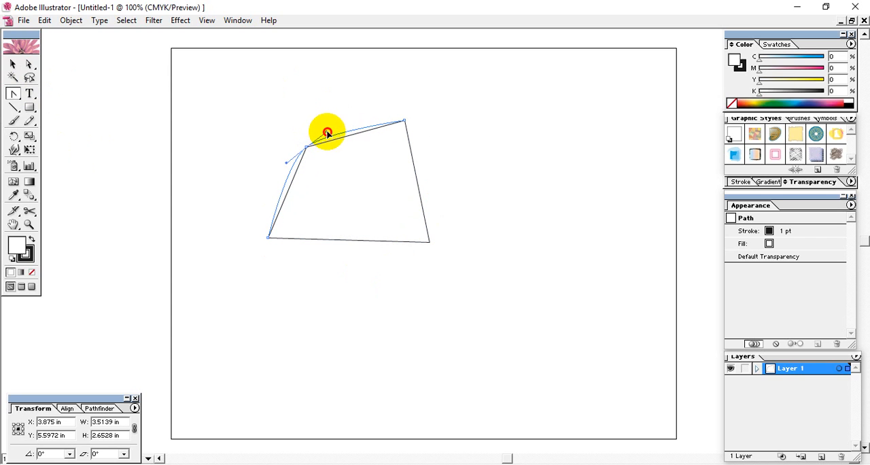
left_click_drag(334, 125, 334, 122)
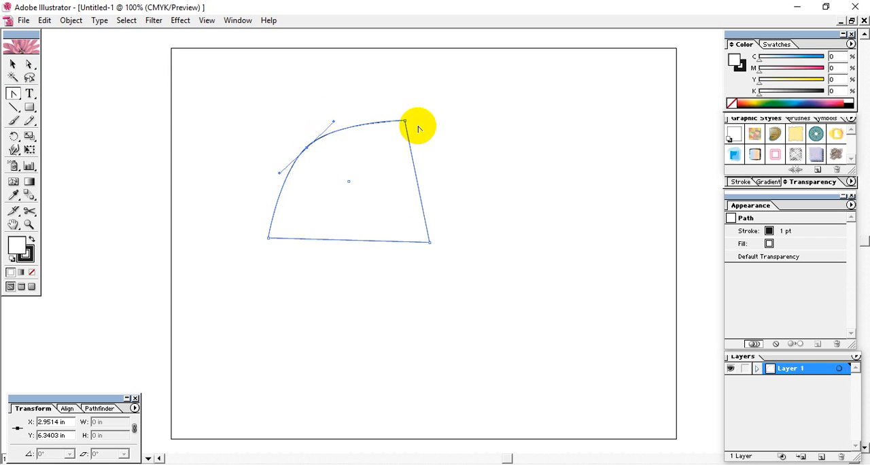
left_click(13, 63)
left_click(580, 178)
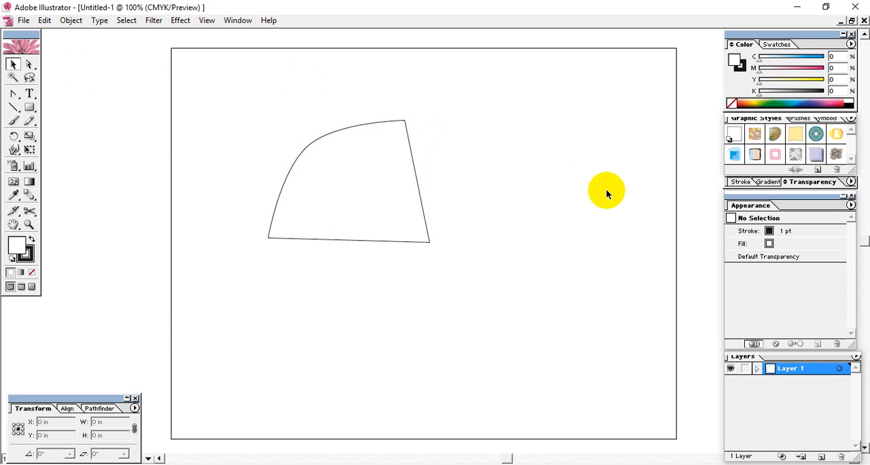
Move the curved shape so it overlaps the artboard's upper-left corner, and deselect it.
left_click(320, 166)
left_click(471, 247)
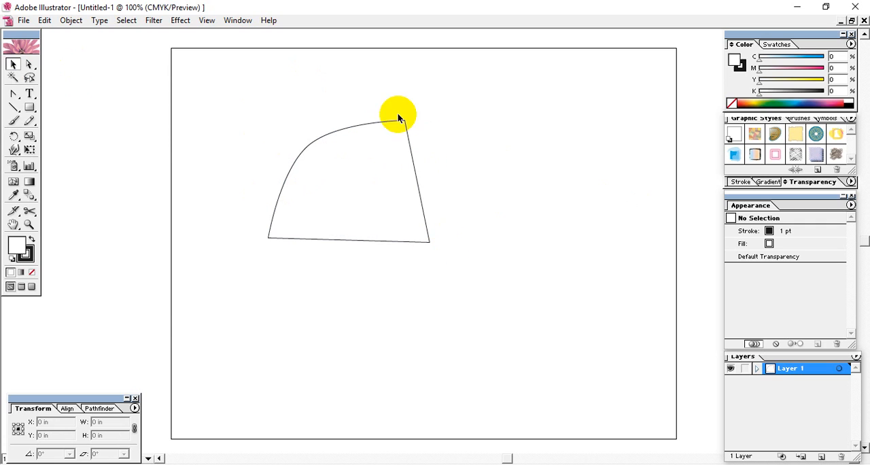
mouse_move(15, 94)
left_mouse_down()
mouse_move(59, 100)
mouse_move(14, 95)
left_mouse_up()
left_click(350, 184)
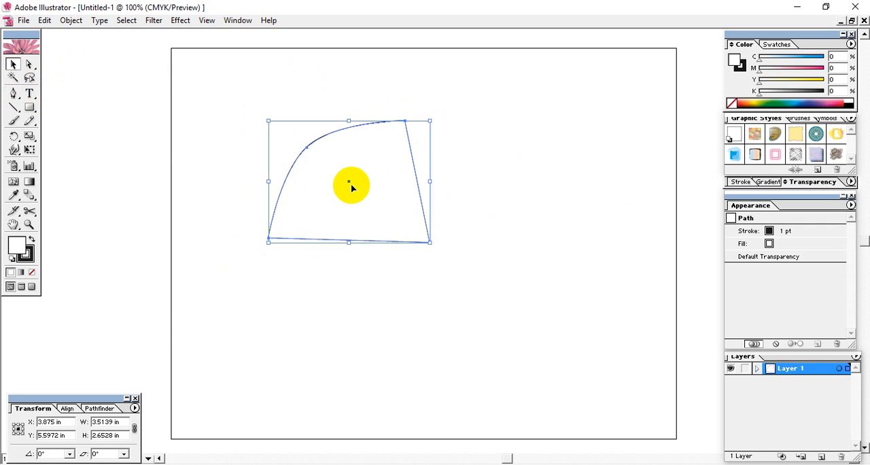
left_click_drag(350, 183, 209, 102)
left_click(380, 153)
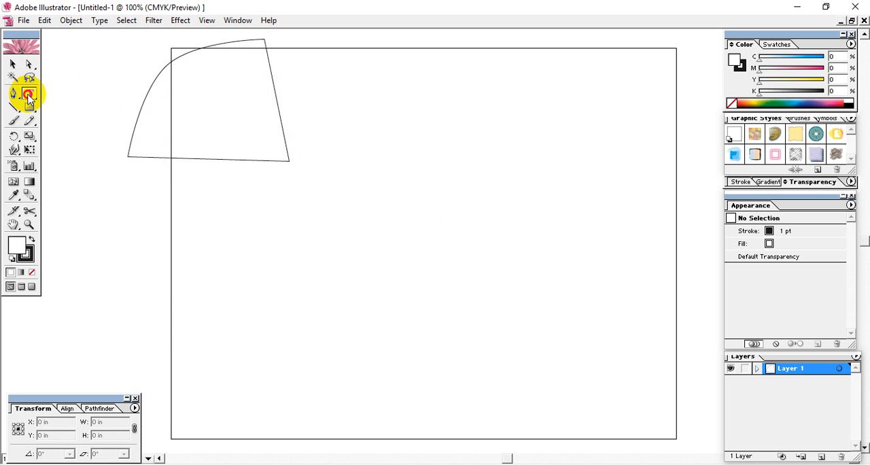
Detach the type tools as a floating palette and add the vertical text "Thjiasldf dsl" near the middle of the artboard.
left_click_drag(30, 93, 75, 101)
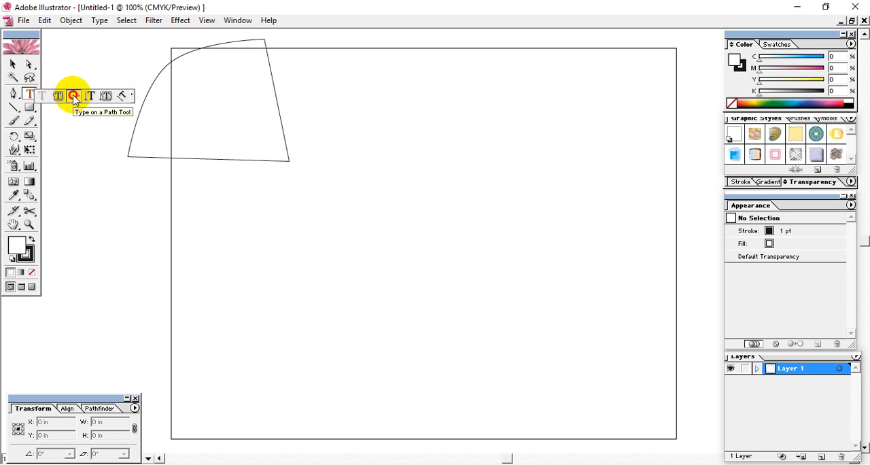
left_click_drag(74, 98, 122, 98)
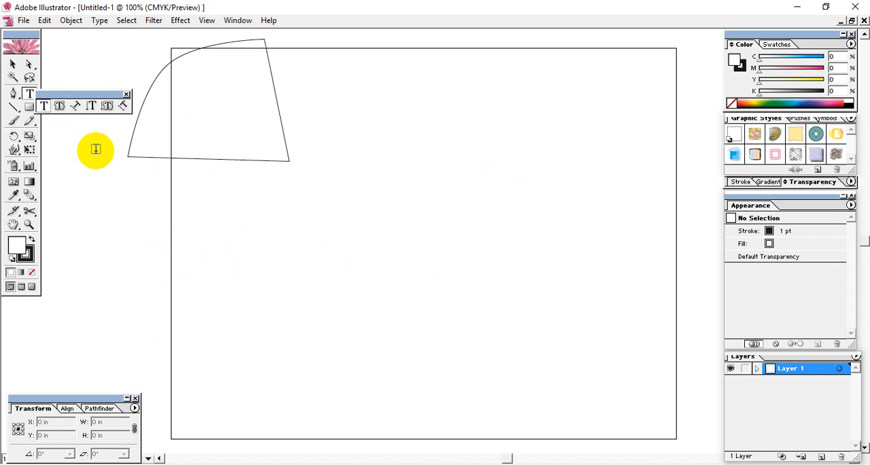
left_click(92, 107)
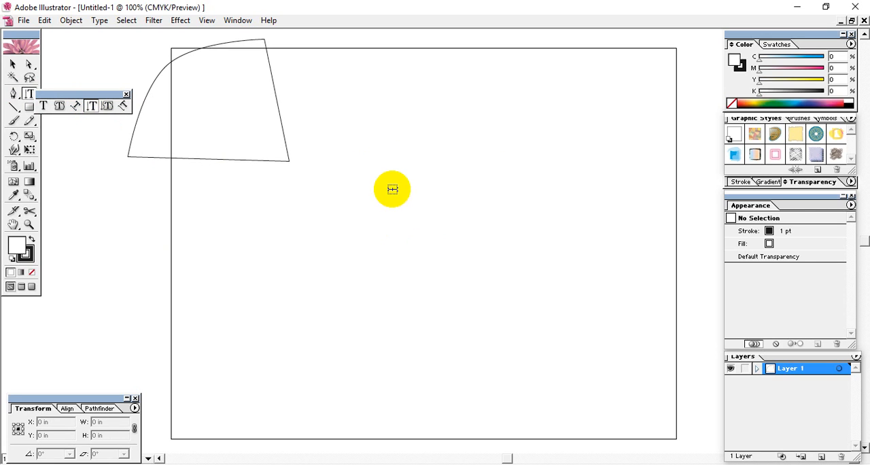
left_click(388, 158)
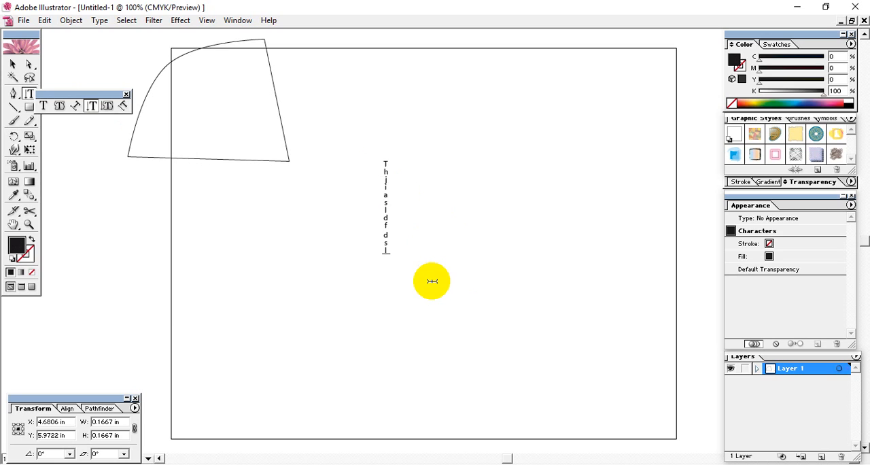
key("ctrl+a")
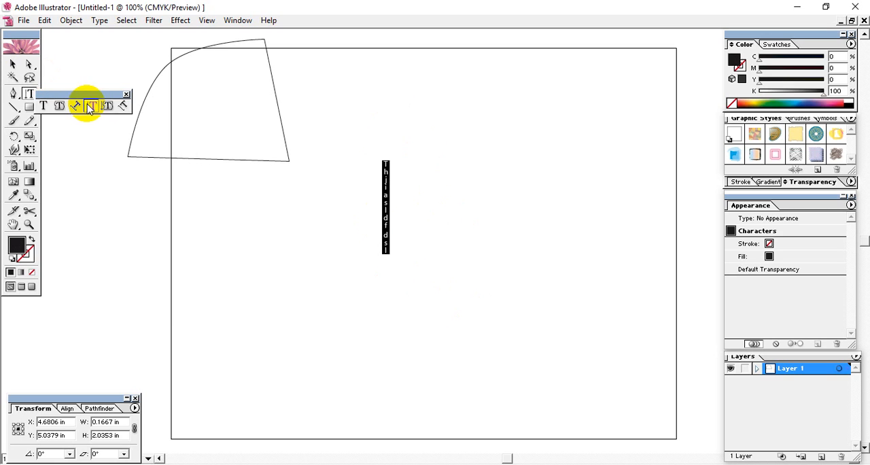
Add vertical text "asdfas" in a frame about 0.83 by 2.85 in over the existing vertical text, and delete both texts.
left_click(89, 108)
left_click_drag(394, 257, 357, 127)
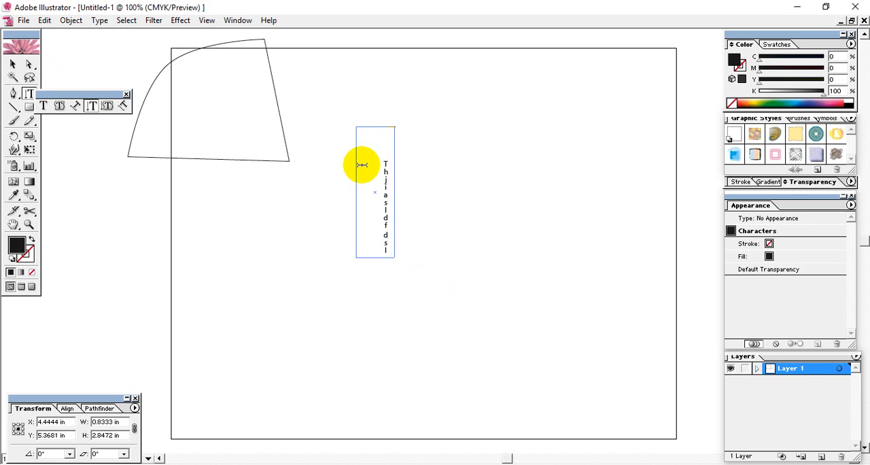
left_click(13, 63)
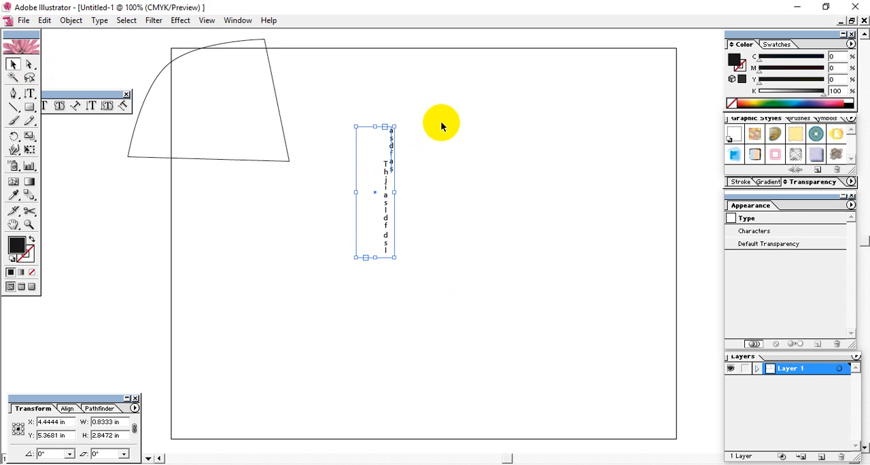
left_click_drag(449, 114, 283, 355)
left_click(499, 161)
left_click_drag(478, 126, 377, 283)
key("Delete")
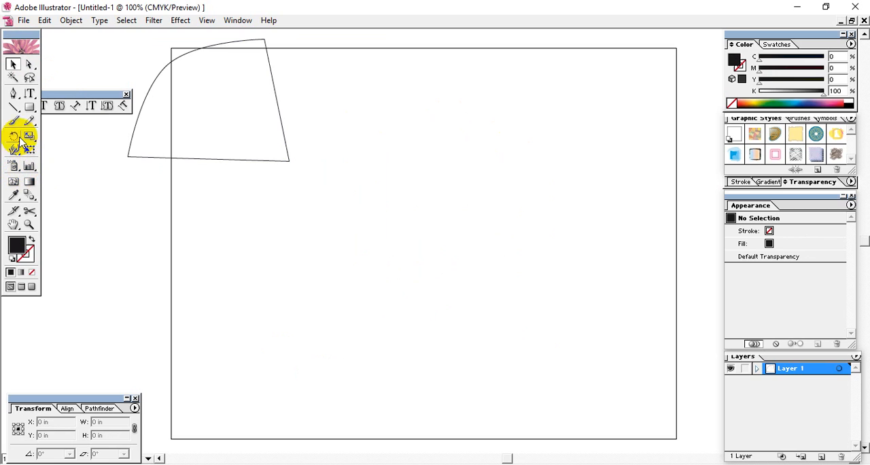
Add the horizontal text "asdfasd" near the middle of the artboard and delete it.
left_click(29, 95)
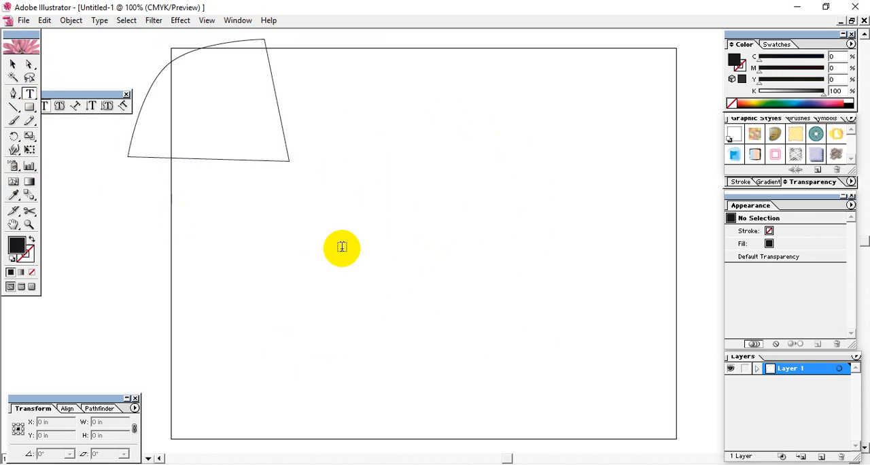
left_click(370, 238)
type("asdfasd")
key("ctrl+a")
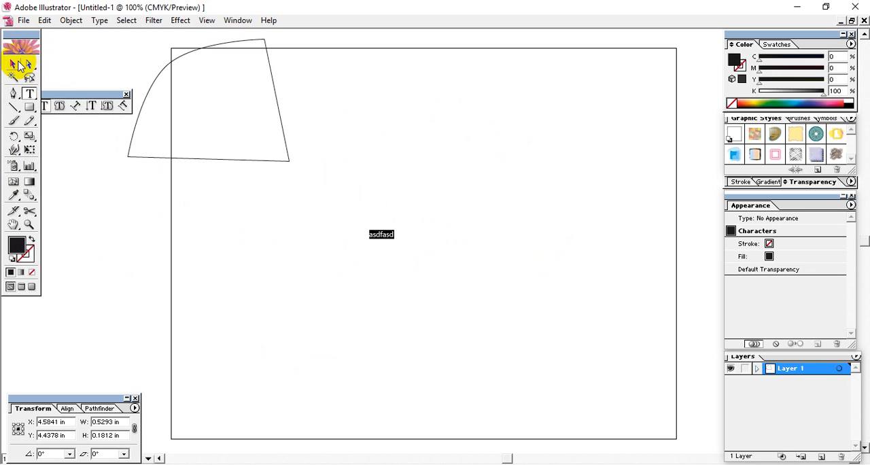
left_click(12, 63)
key("Delete")
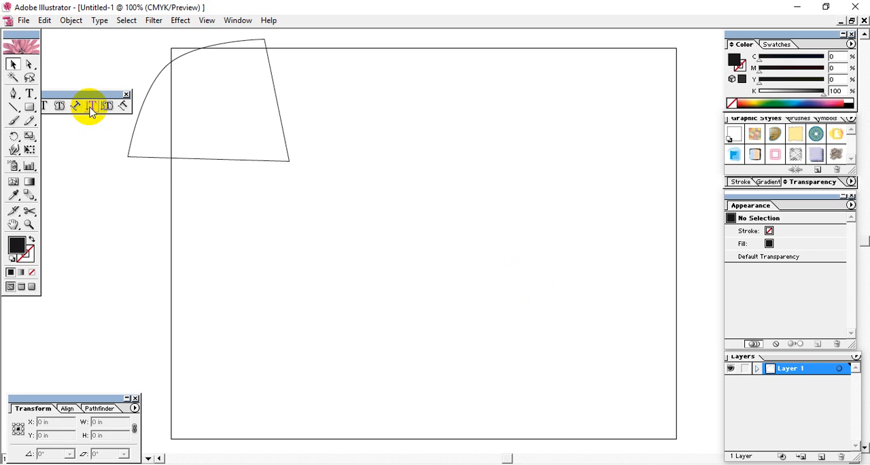
Move the floating type tools palette clear of the toolbox and close it.
mouse_move(92, 94)
left_mouse_down()
mouse_move(125, 91)
mouse_move(98, 92)
mouse_move(107, 89)
left_mouse_up()
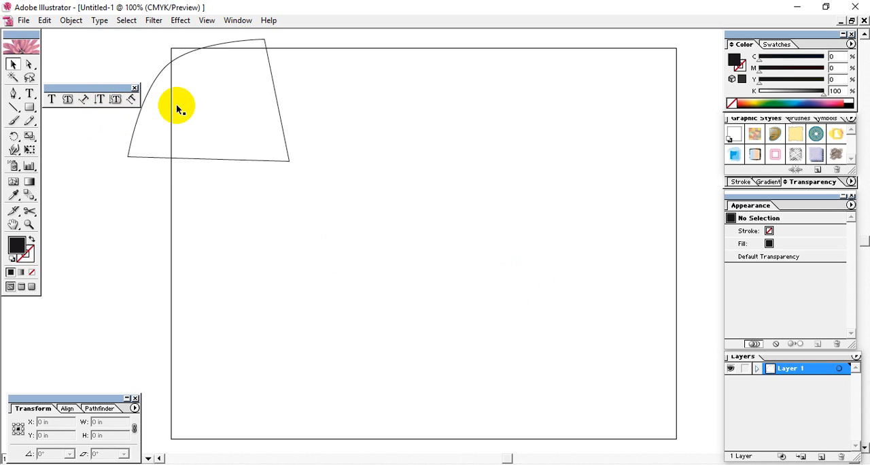
left_click(134, 89)
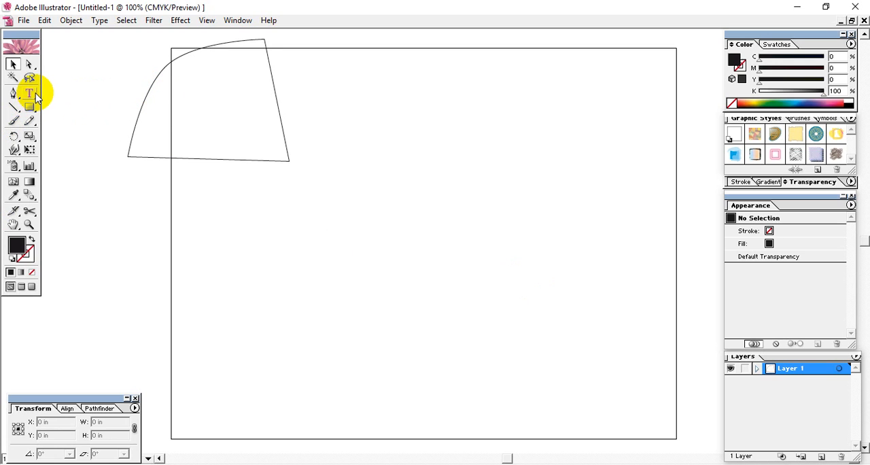
Draw a black-filled spiral about 7.69 by 7.23 in over the artboard's upper half and duplicate it slightly down and to the right.
left_click_drag(12, 112, 58, 109)
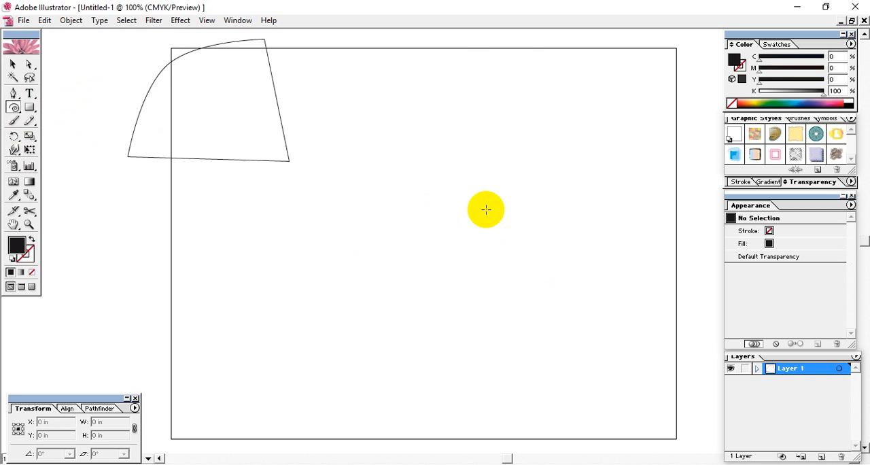
left_click_drag(520, 194, 255, 296)
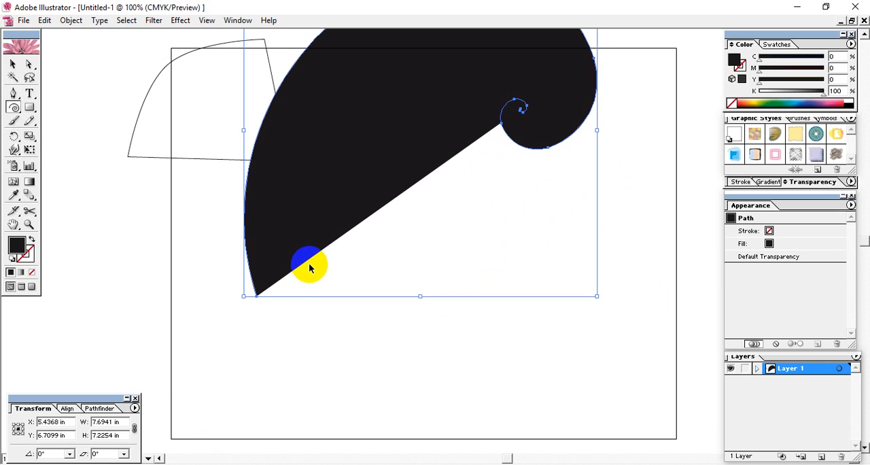
left_click(13, 63)
left_click_drag(383, 132, 398, 143)
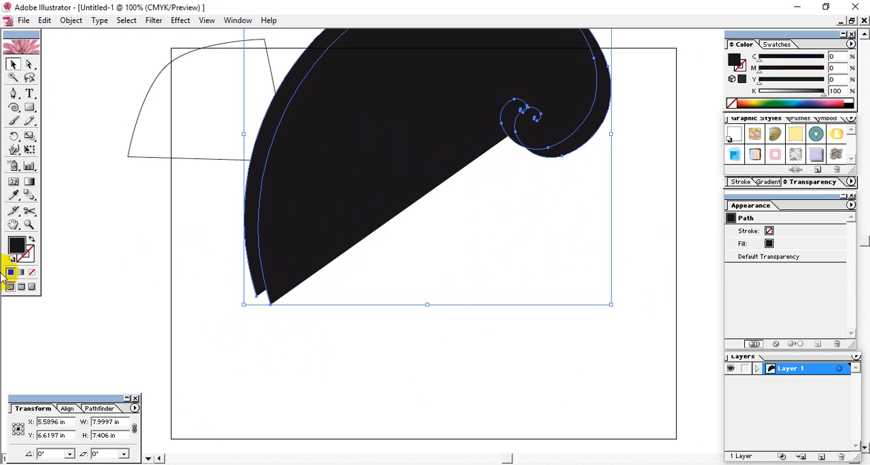
Remove the fill from both spirals and give them a black 1 pt stroke.
left_click(29, 273)
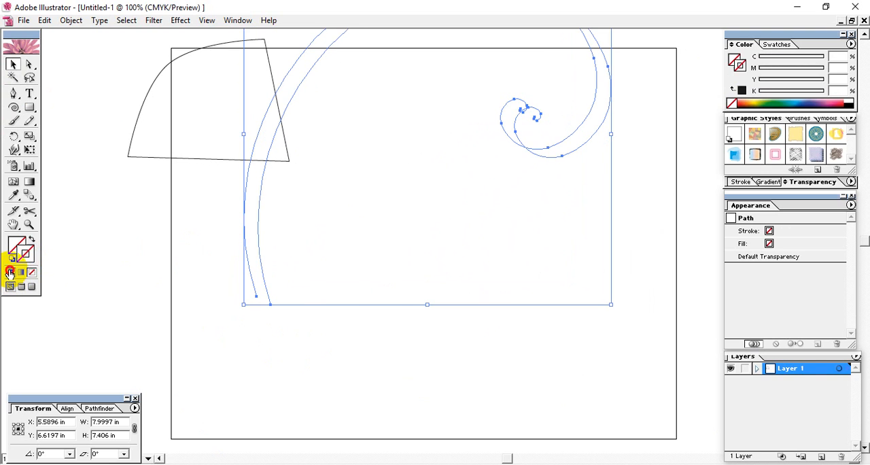
left_click(9, 272)
left_click(389, 317)
left_click(256, 303)
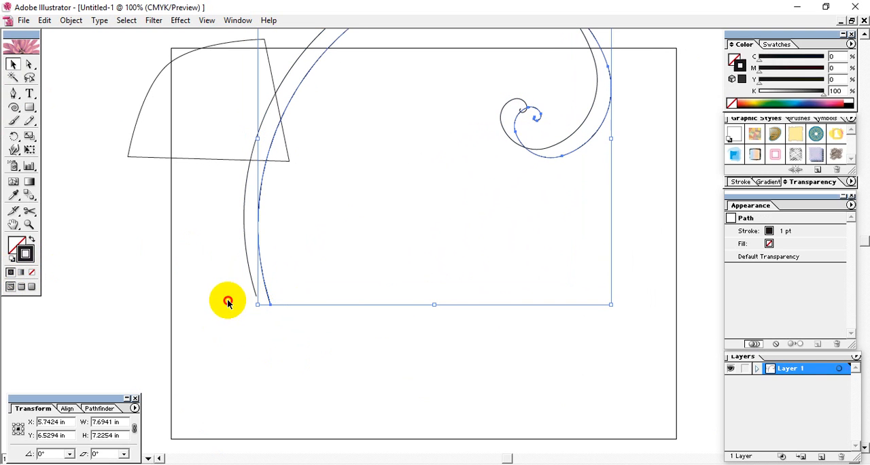
Select both spirals and average their anchor points on both axes.
left_click_drag(271, 318, 237, 286)
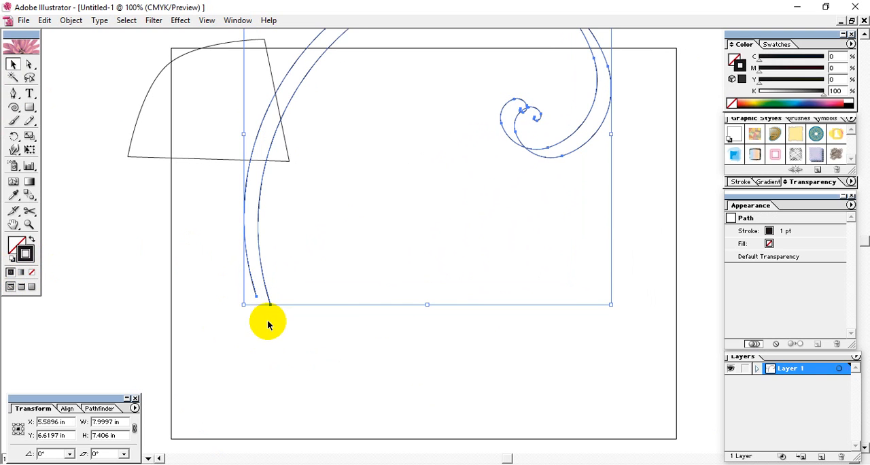
left_click(71, 22)
mouse_move(134, 235)
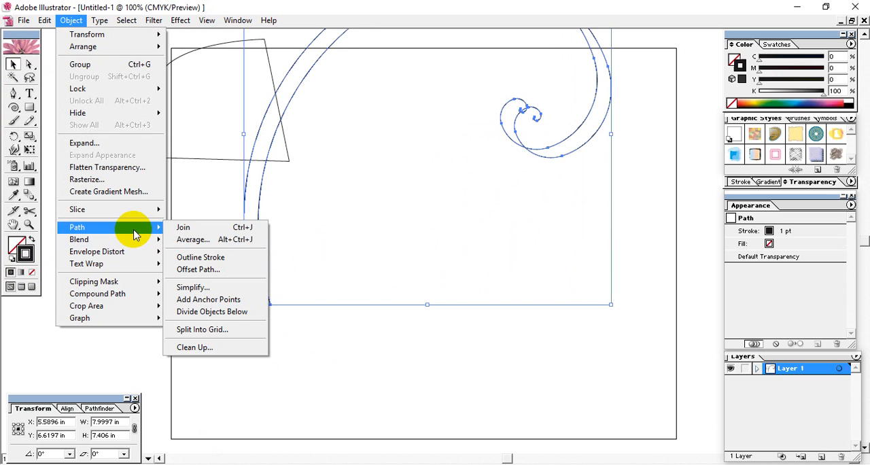
left_click(257, 239)
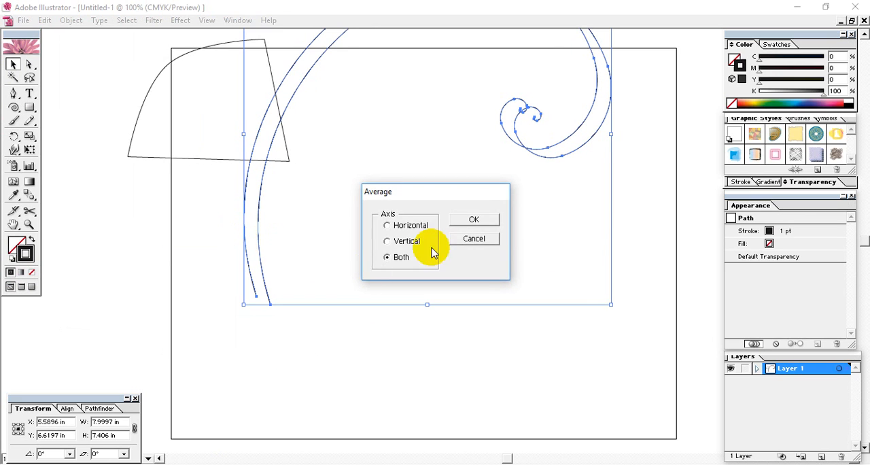
left_click(474, 220)
left_click(464, 244)
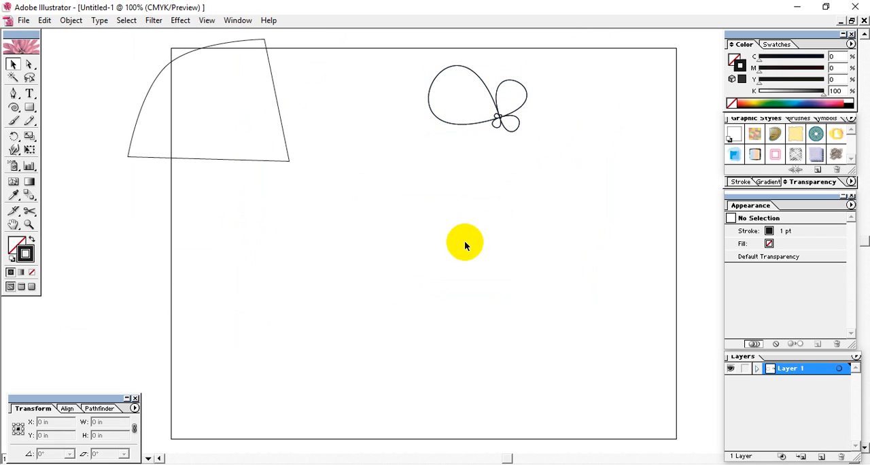
Move the averaged looped shape down and left, and clear the artboard by deleting it and the curved four-sided path.
left_click_drag(492, 116, 414, 194)
left_click(518, 310)
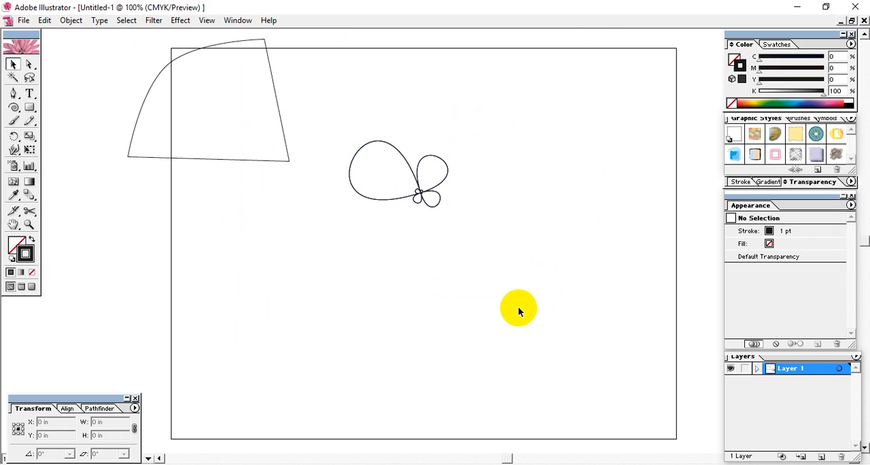
left_click(385, 151)
key("Delete")
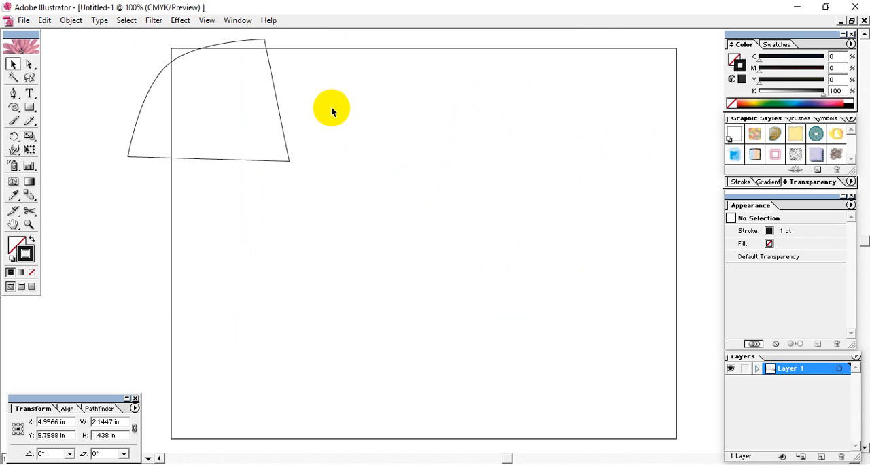
left_click_drag(366, 199, 114, 40)
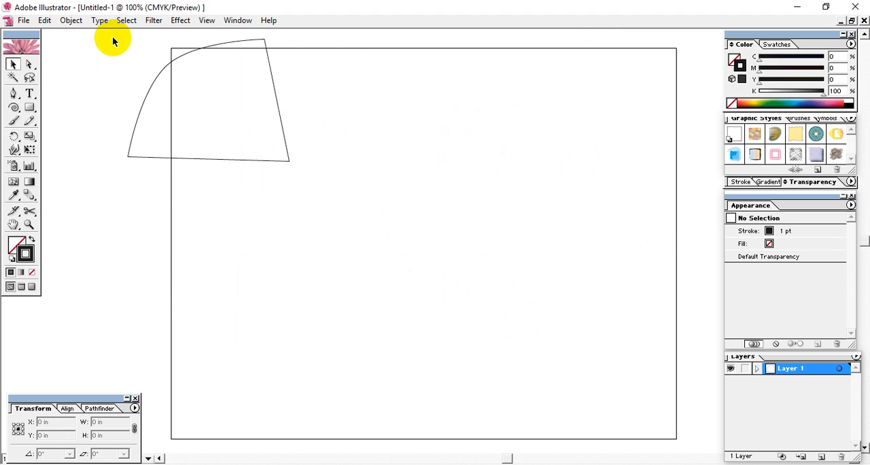
key("Delete")
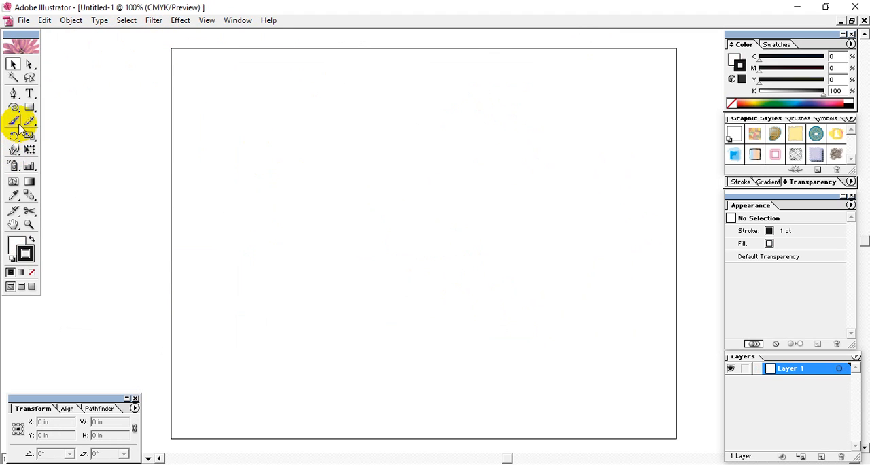
left_click(211, 99)
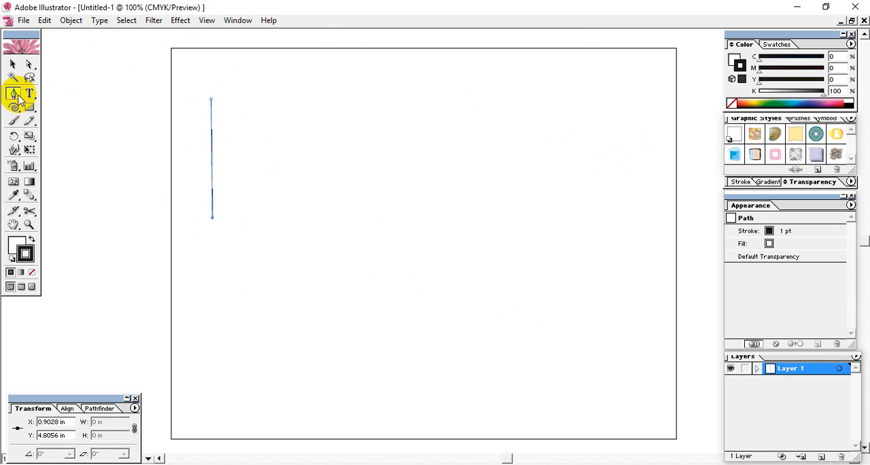
key("ctrl+z")
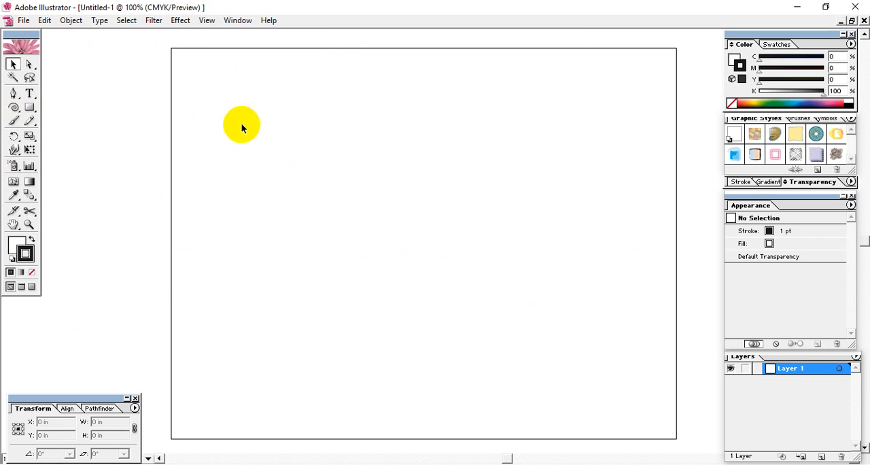
left_click(13, 94)
left_click(239, 225)
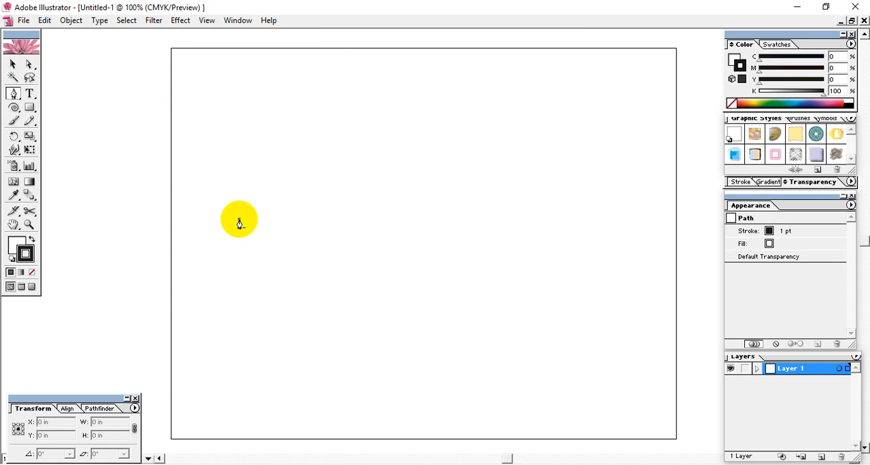
left_click(280, 137)
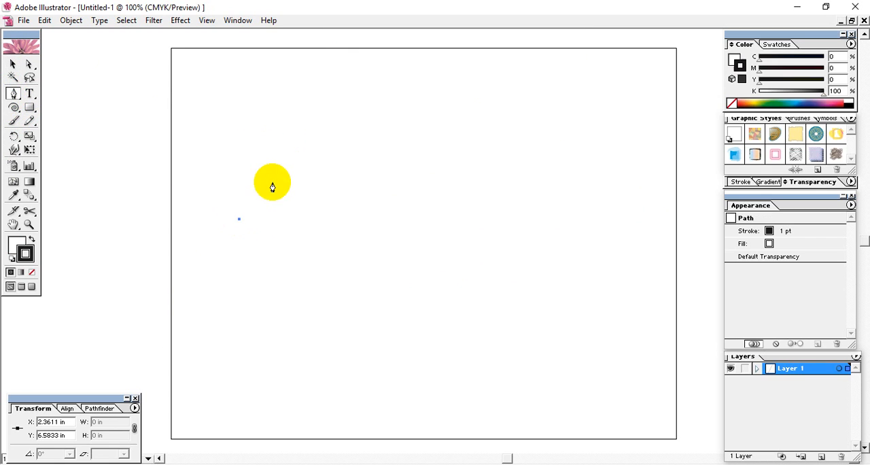
left_click(243, 143)
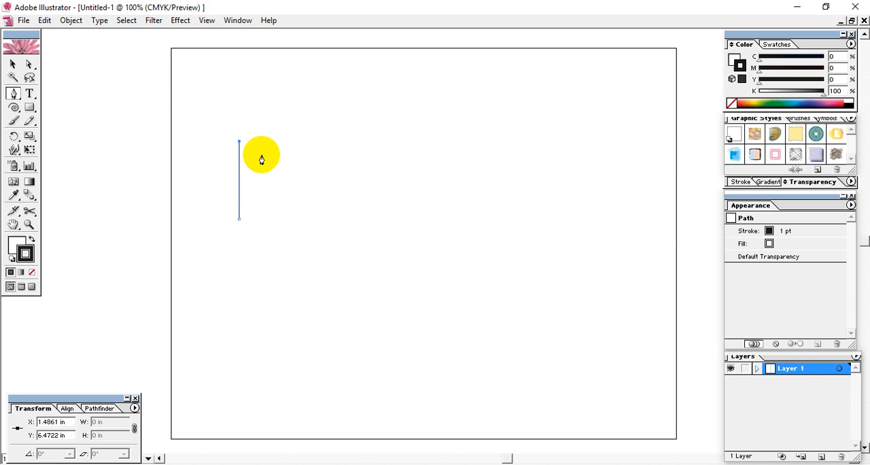
key("ctrl+z")
Draw an open zigzag path of nine corner points, about 4.03 by 3.29 in, in the artboard's upper left with the Pen tool.
left_click(236, 231)
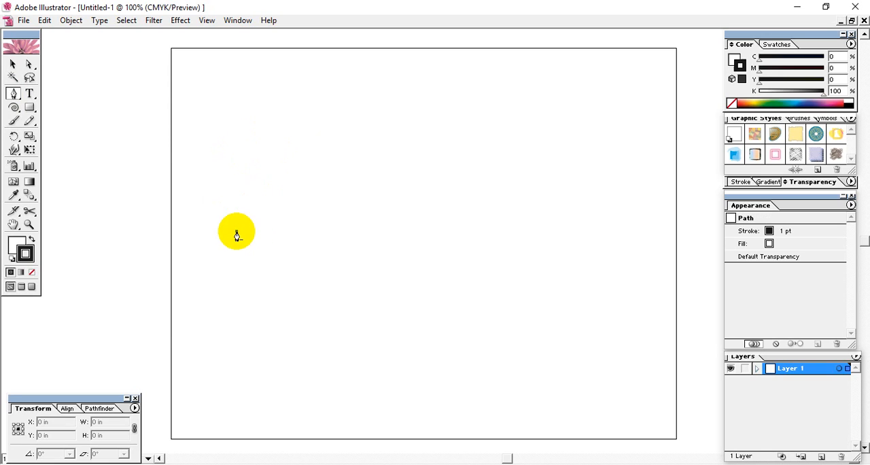
left_click(248, 139)
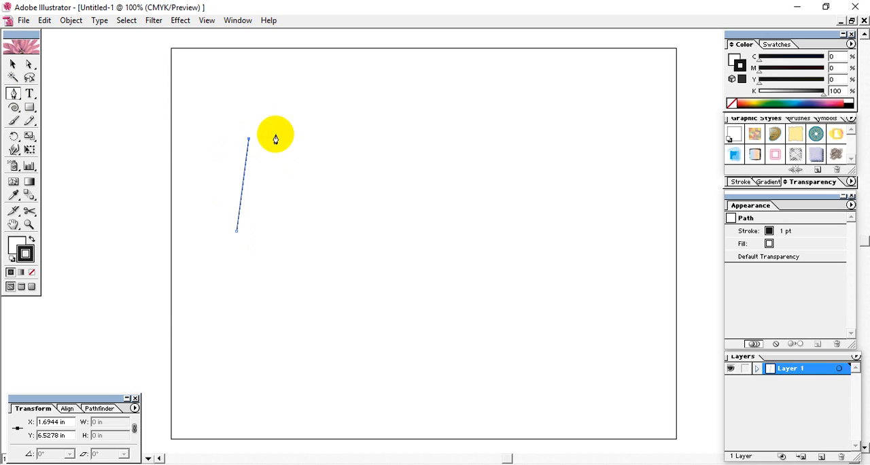
left_click(287, 102)
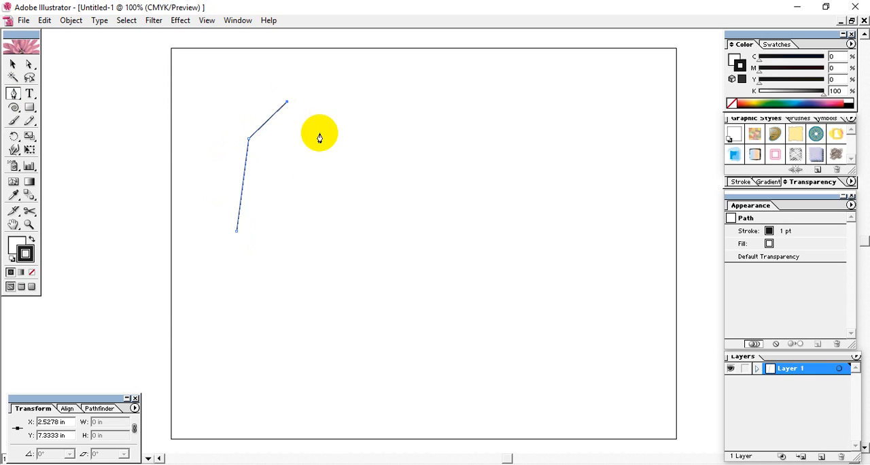
left_click(319, 133)
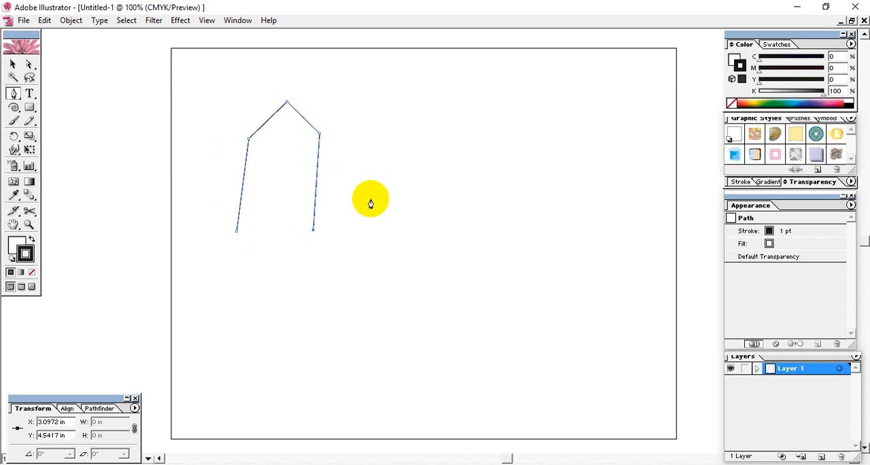
left_click(362, 163)
left_click(371, 119)
left_click(421, 129)
left_click(416, 253)
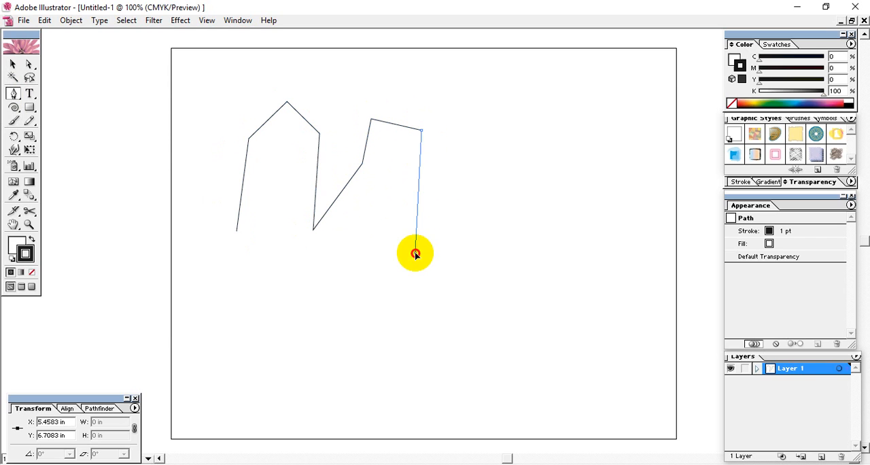
left_click(12, 64)
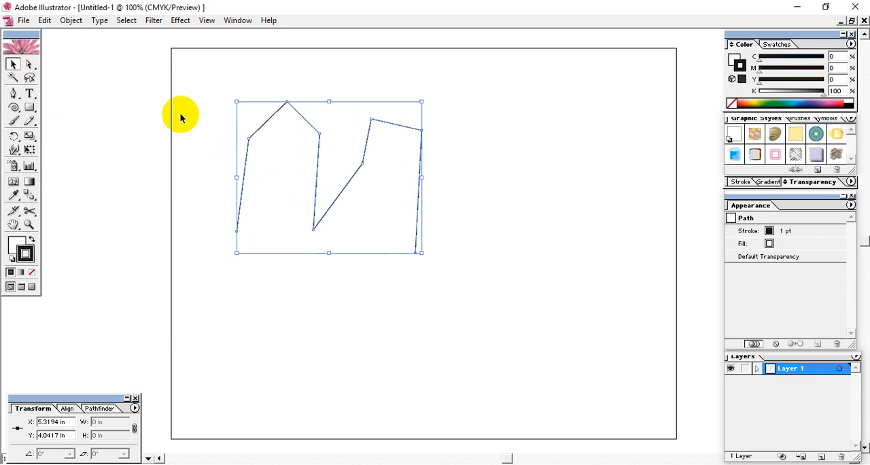
left_click(197, 127)
Practise selecting the zigzag path's two leftmost anchor points together and its upper-left anchor point alone with Direct Selection.
left_click(29, 64)
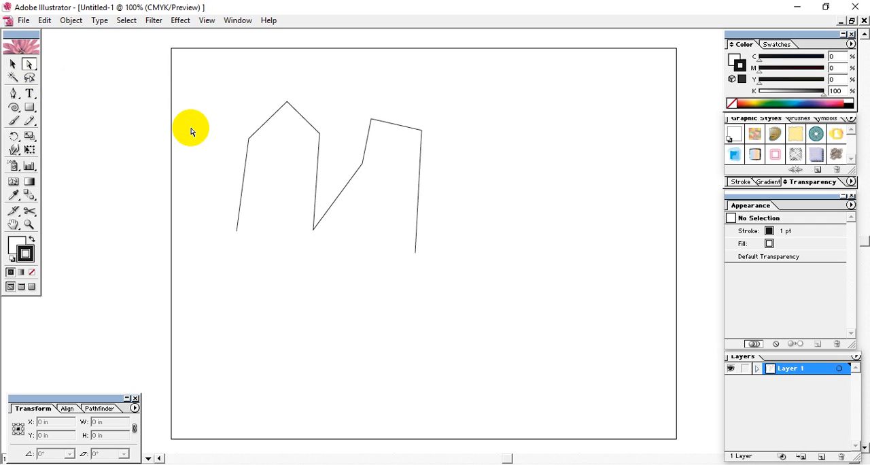
left_click_drag(212, 116, 250, 272)
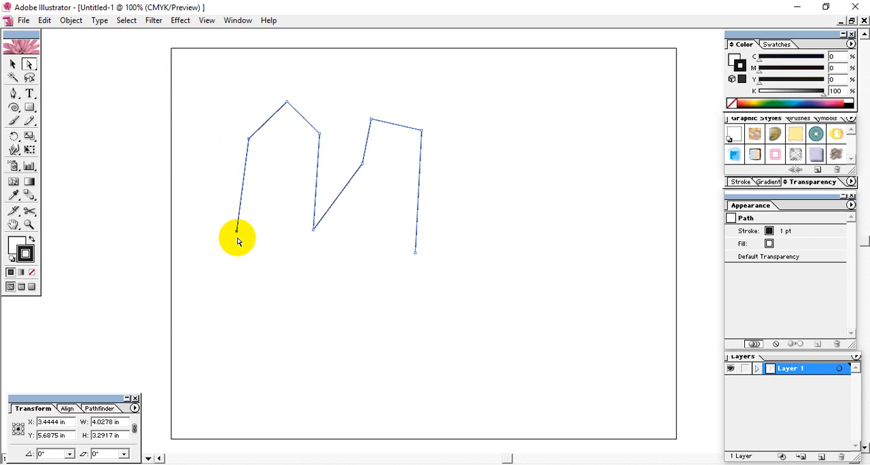
left_click_drag(198, 103, 246, 269)
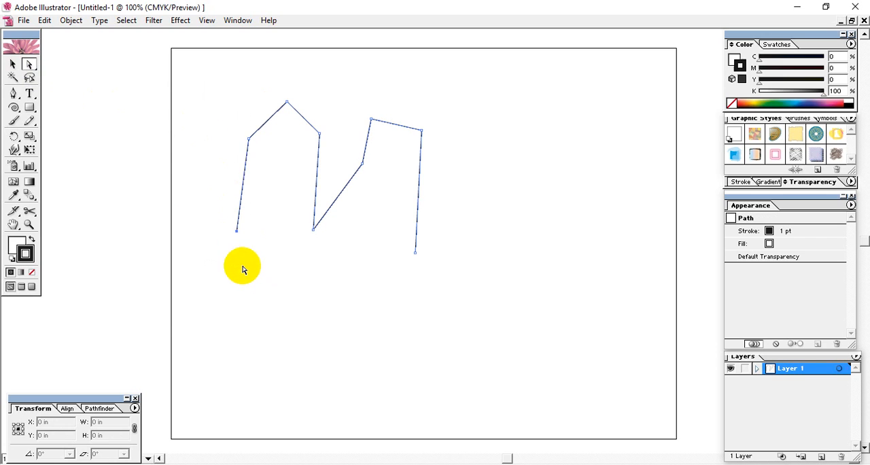
left_click(246, 135)
left_click(249, 140)
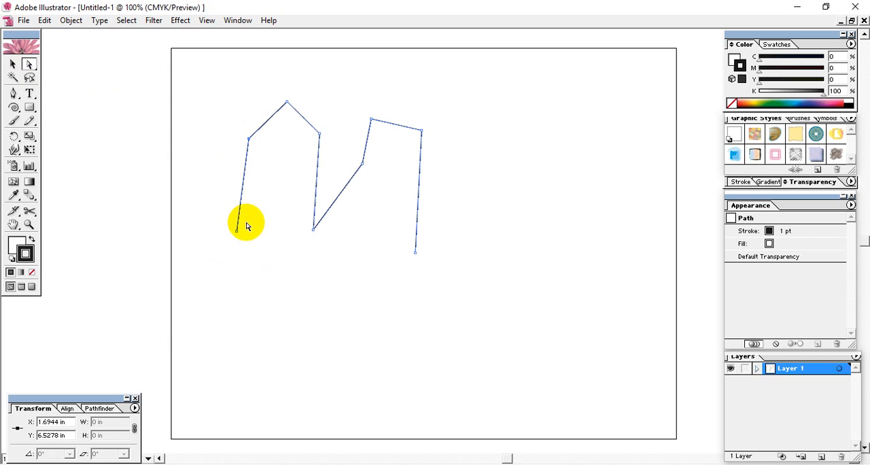
Average the zigzag path's two leftmost anchor points on the vertical axis and deselect the path.
left_click_drag(190, 103, 249, 275)
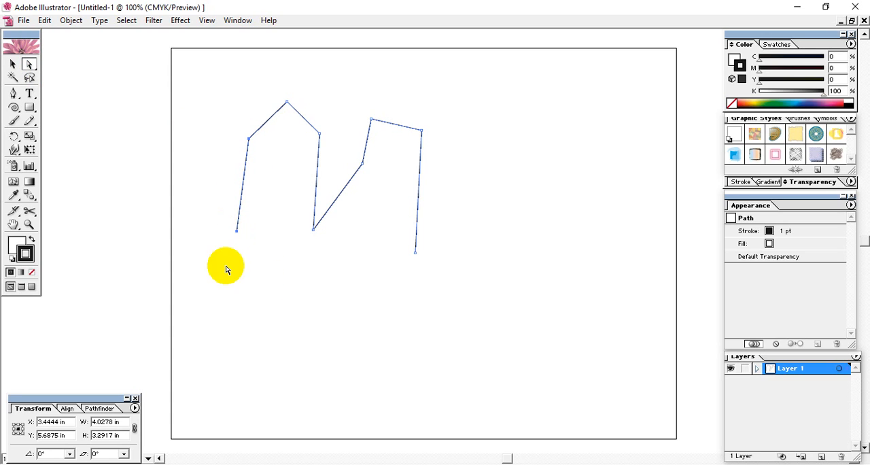
left_click(71, 24)
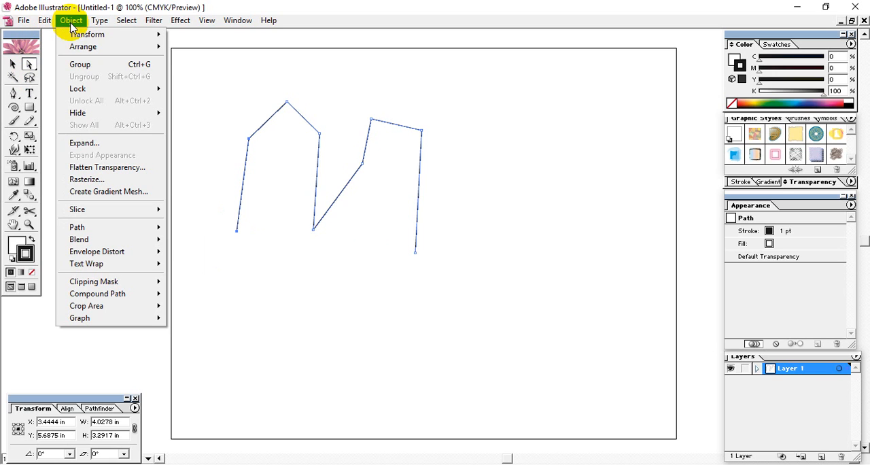
mouse_move(86, 226)
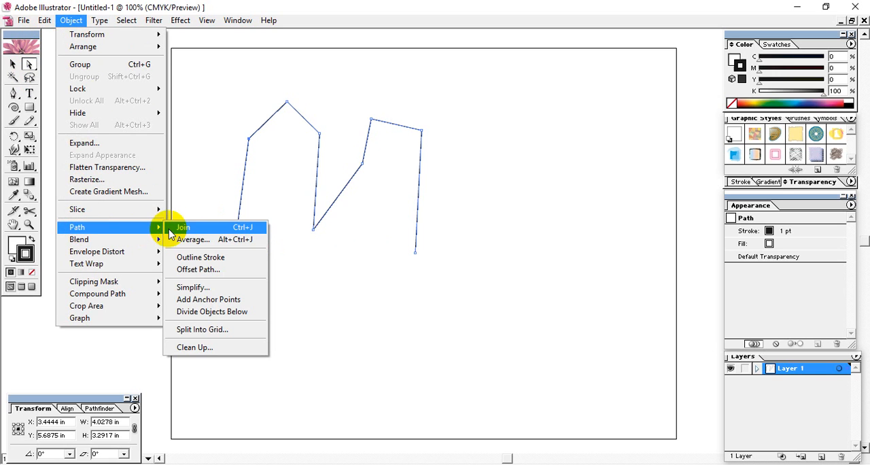
left_click(201, 243)
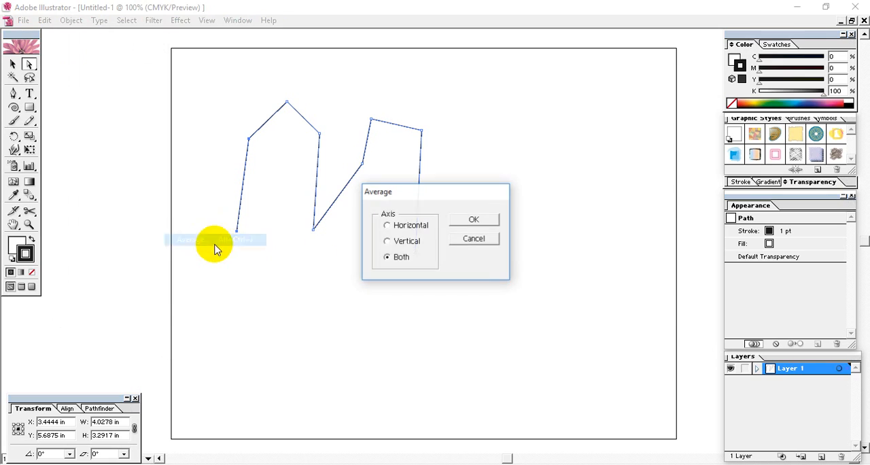
left_click_drag(451, 195, 572, 117)
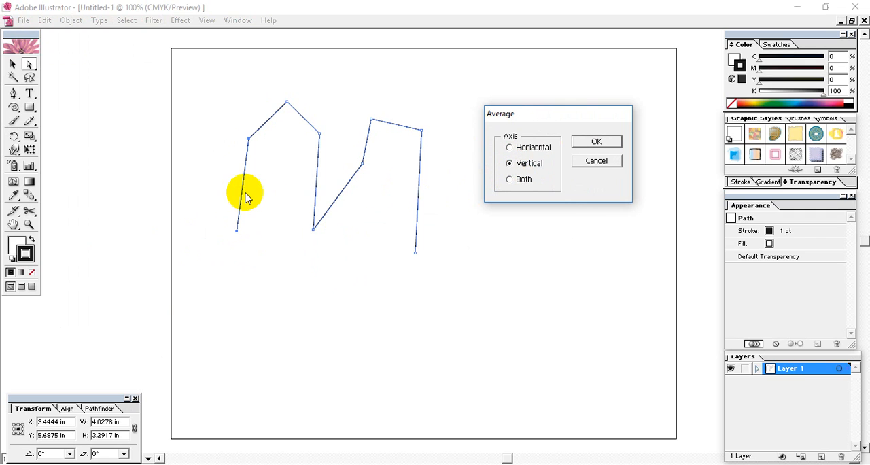
left_click(596, 141)
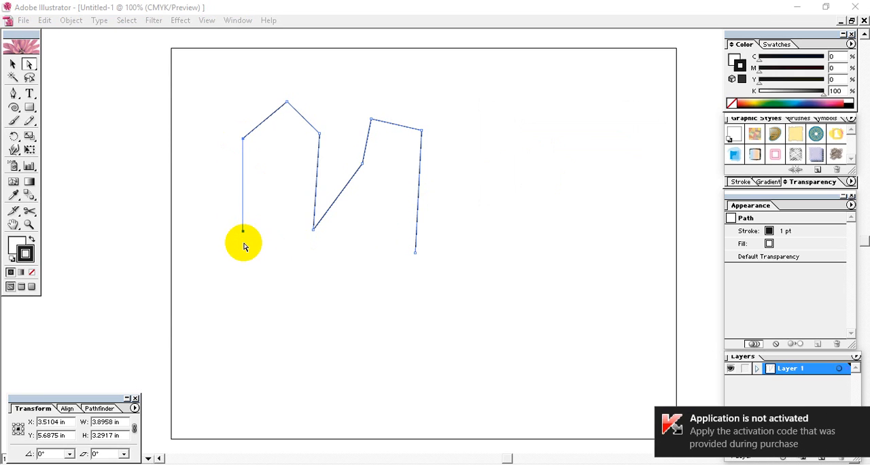
left_click(12, 63)
left_click(192, 91)
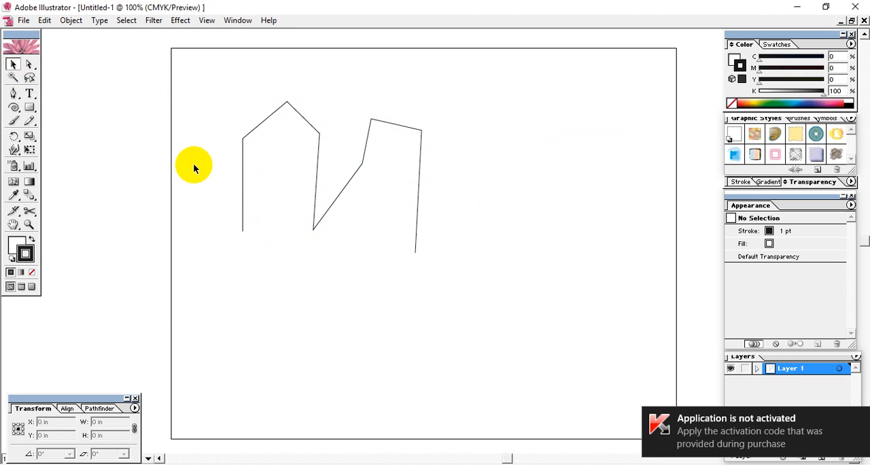
Average the zigzag path's two upper-right anchor points on the horizontal axis after selecting them with Direct Selection.
left_click(312, 229)
left_click(29, 63)
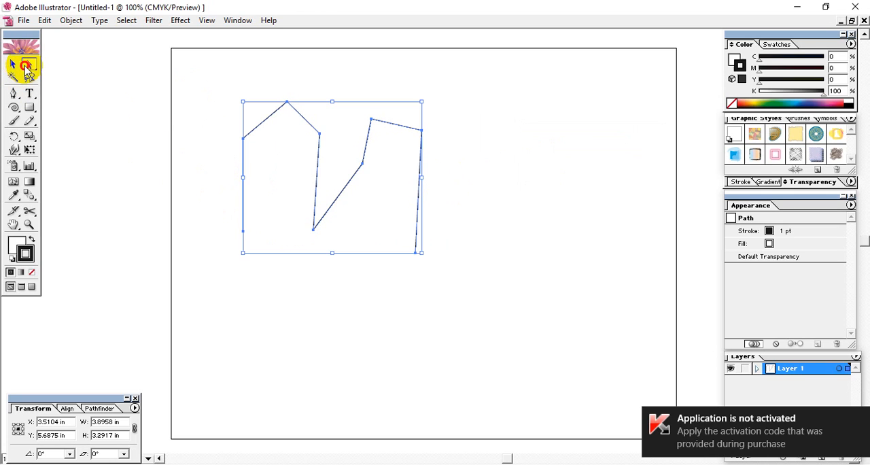
left_click(476, 138)
left_click_drag(431, 113, 413, 251)
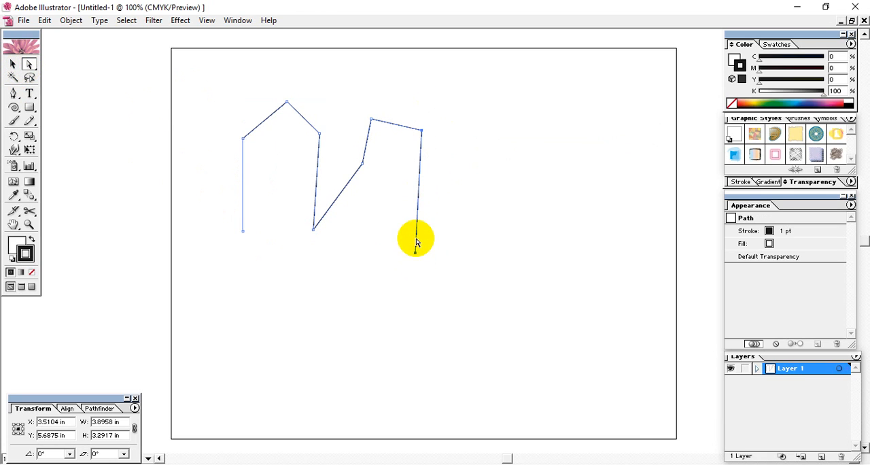
left_click_drag(359, 102, 433, 138)
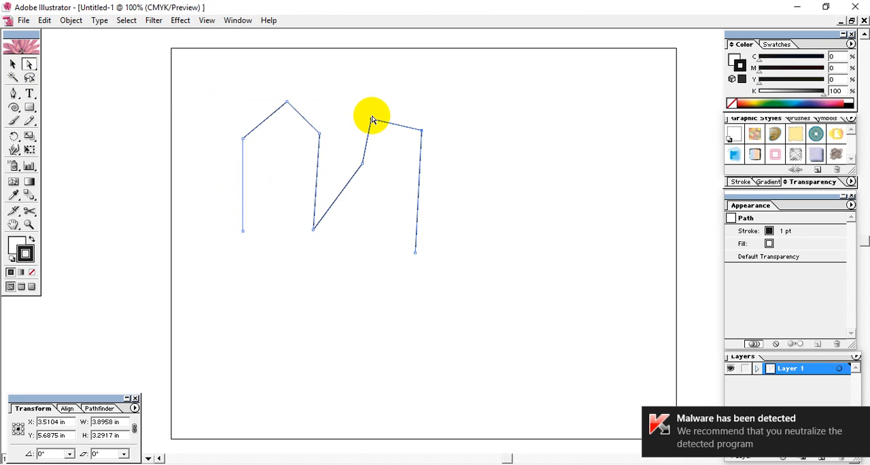
left_click(70, 21)
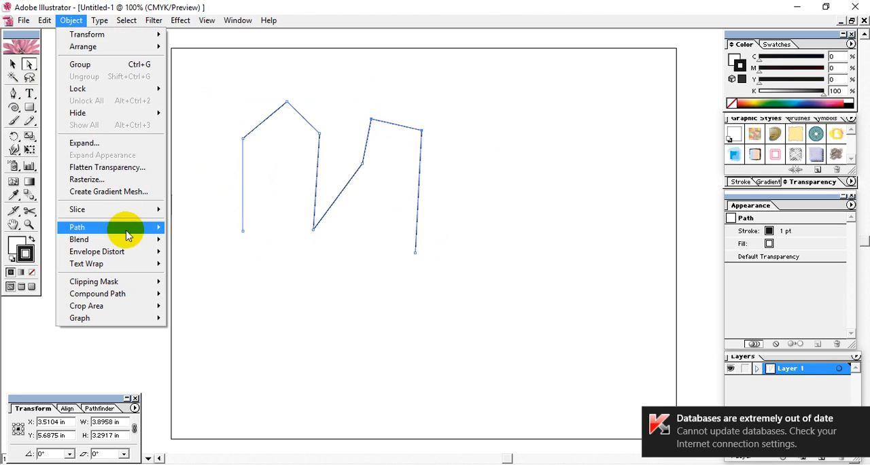
mouse_move(113, 234)
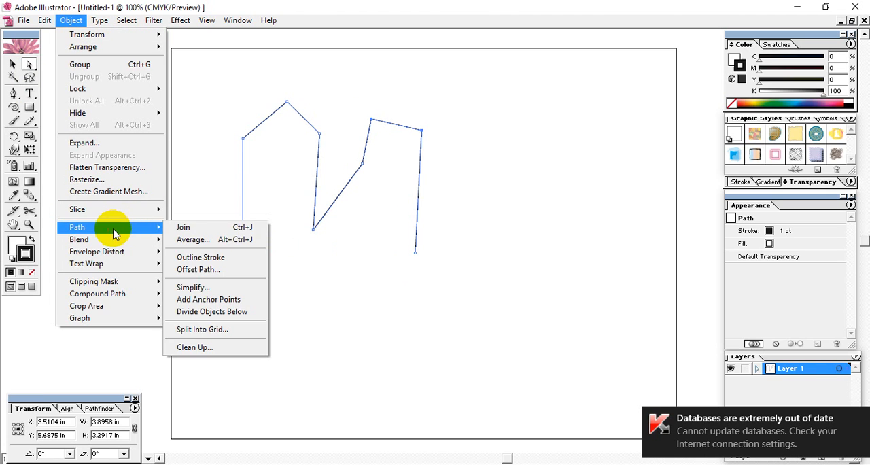
left_click(194, 239)
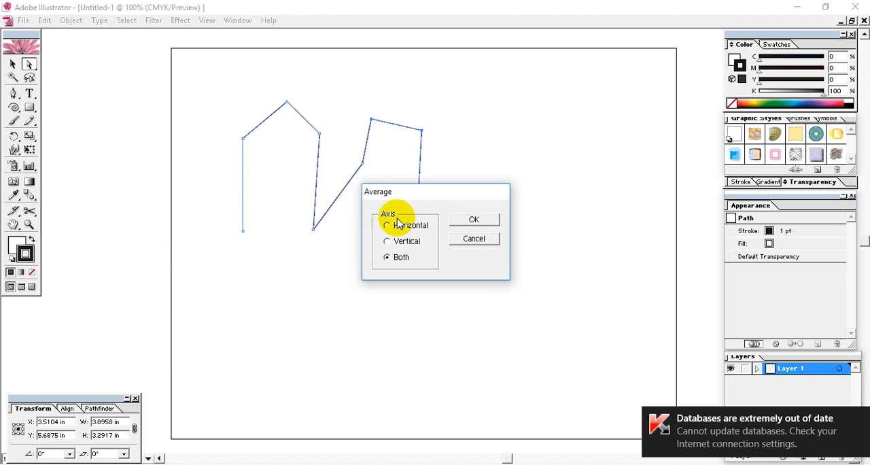
left_click(473, 221)
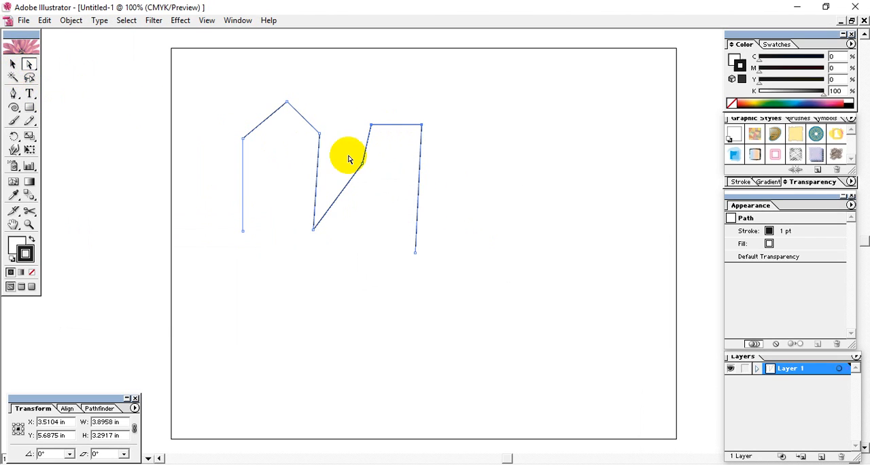
Average the two anchor points of the path's rightmost segment on the vertical axis and deselect the path.
left_click_drag(435, 293, 392, 78)
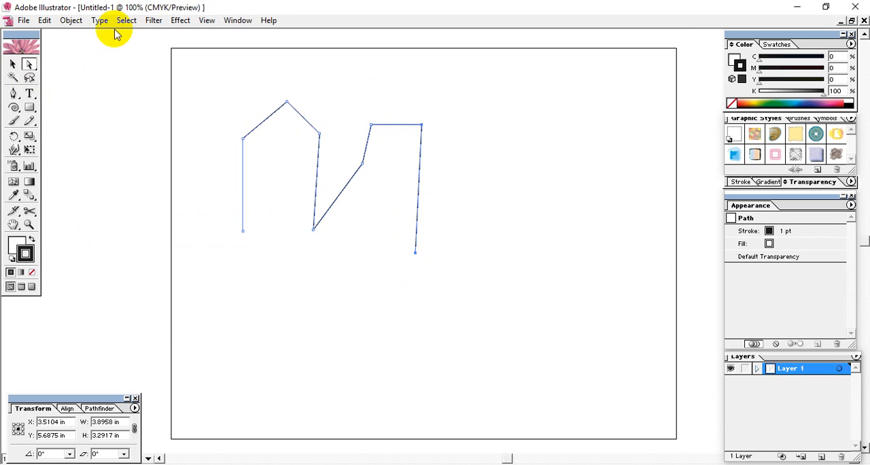
left_click(71, 21)
mouse_move(136, 210)
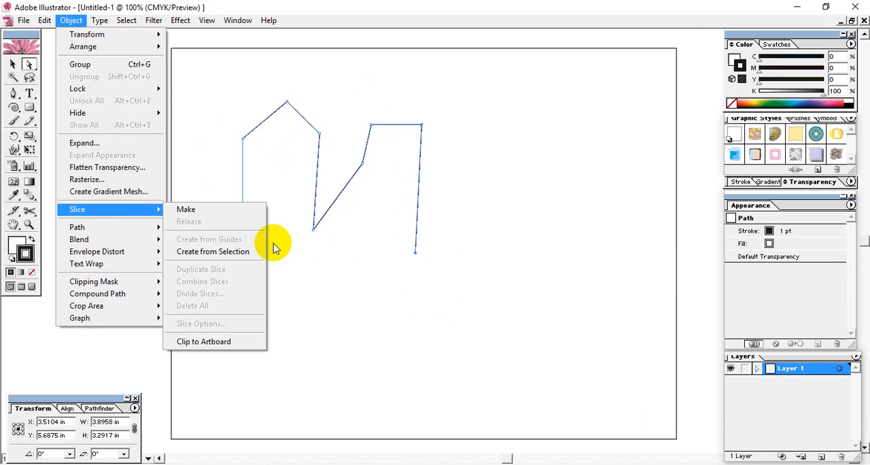
mouse_move(127, 229)
left_click(209, 240)
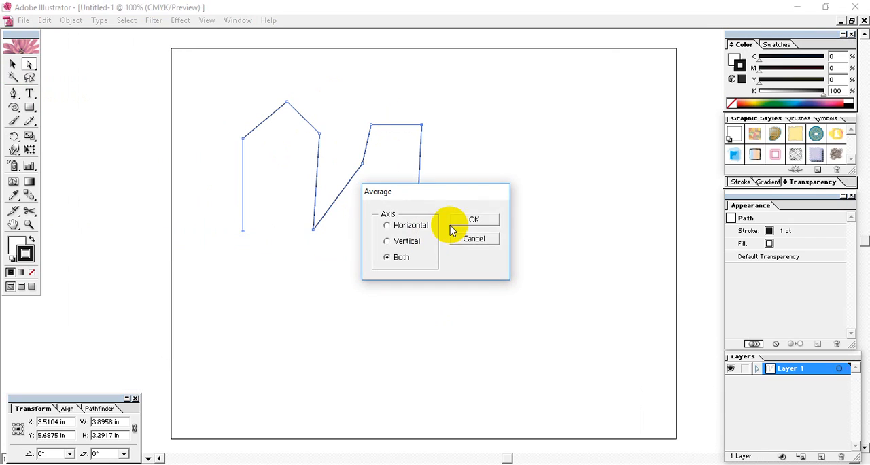
left_click(393, 244)
left_click(473, 221)
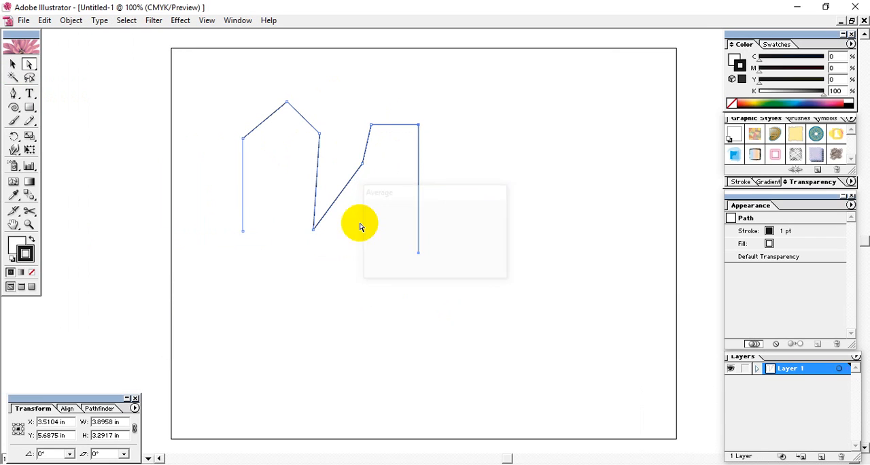
left_click(331, 260)
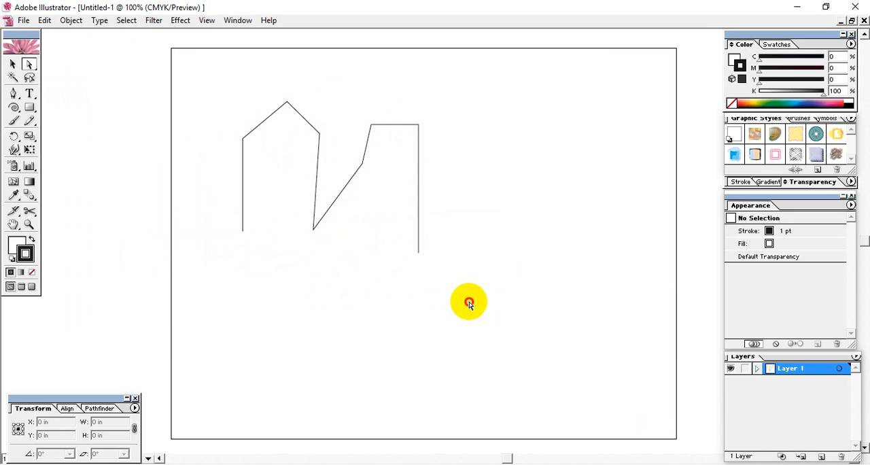
Average the zigzag path's three lowest anchor points on the horizontal axis and deselect the path.
left_click_drag(468, 299, 198, 217)
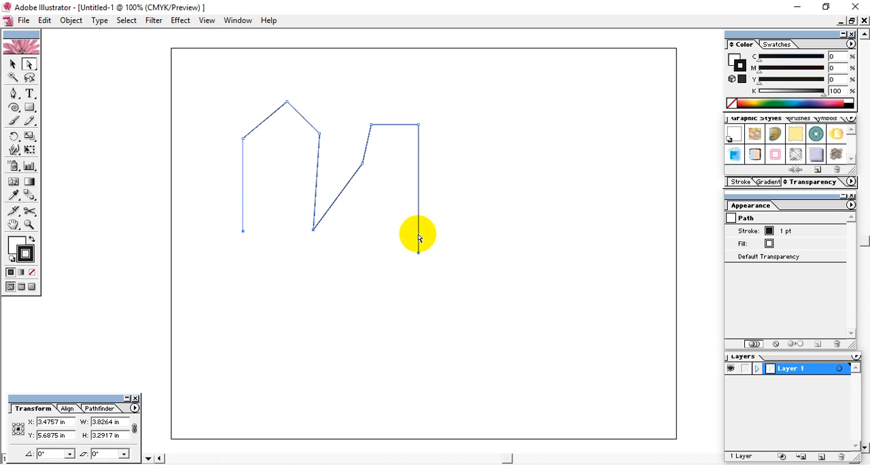
left_click(45, 20)
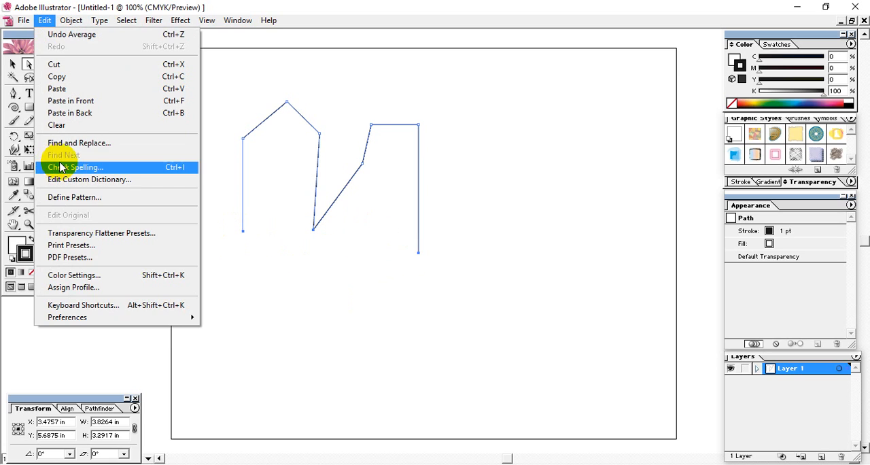
mouse_move(70, 21)
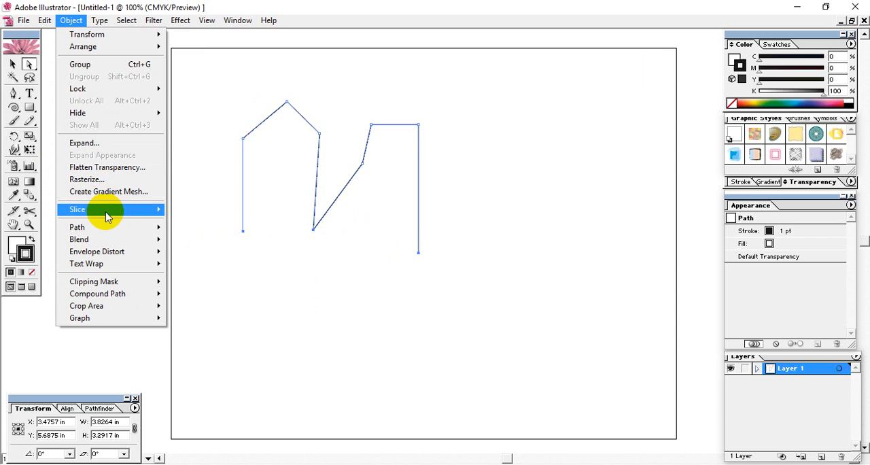
mouse_move(142, 227)
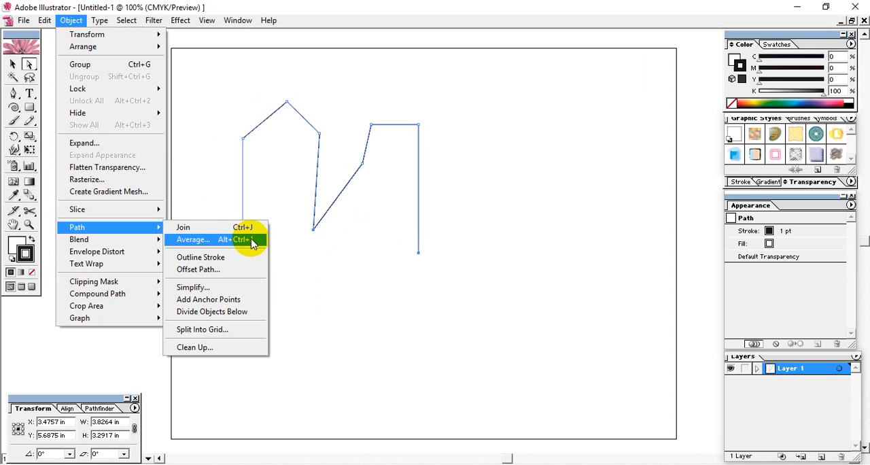
left_click(231, 240)
left_click_drag(439, 194, 572, 115)
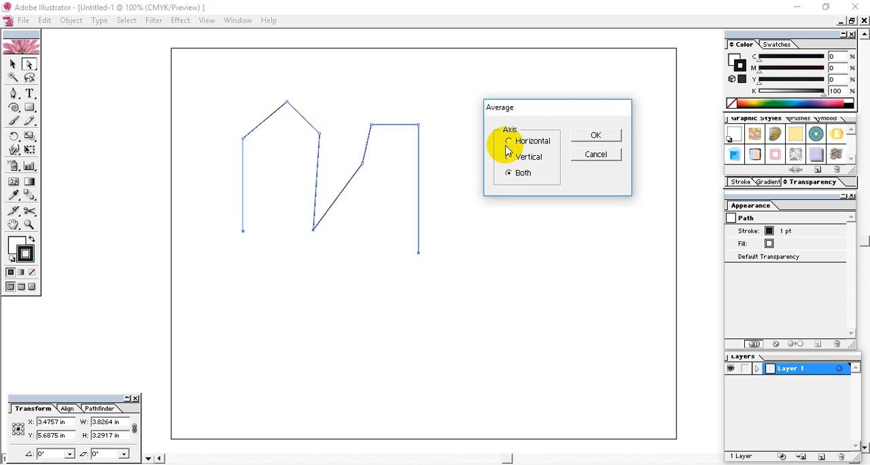
left_click(512, 141)
left_click(596, 136)
left_click(398, 276)
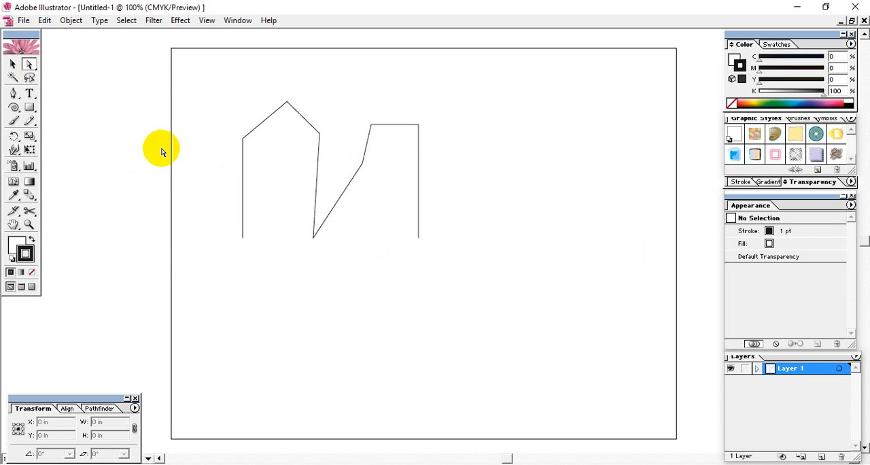
Select the path's lower-right end point alone, and move the whole zigzag path up and left on the artboard.
left_click_drag(445, 274, 379, 225)
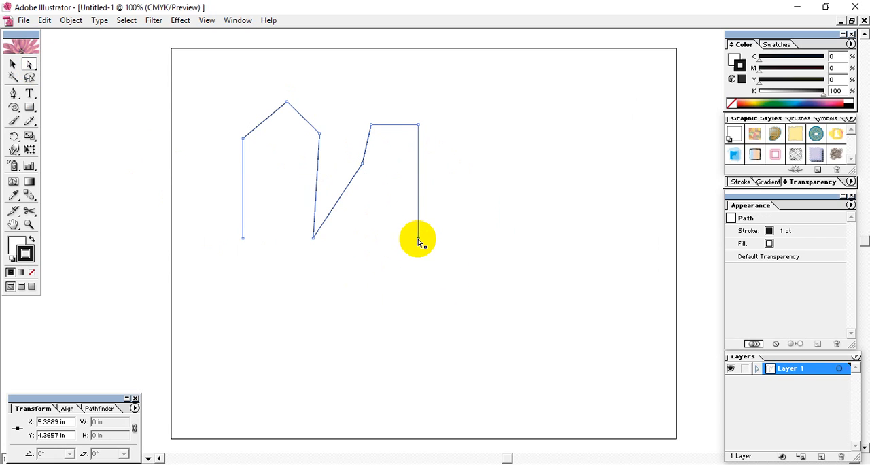
left_click(354, 245)
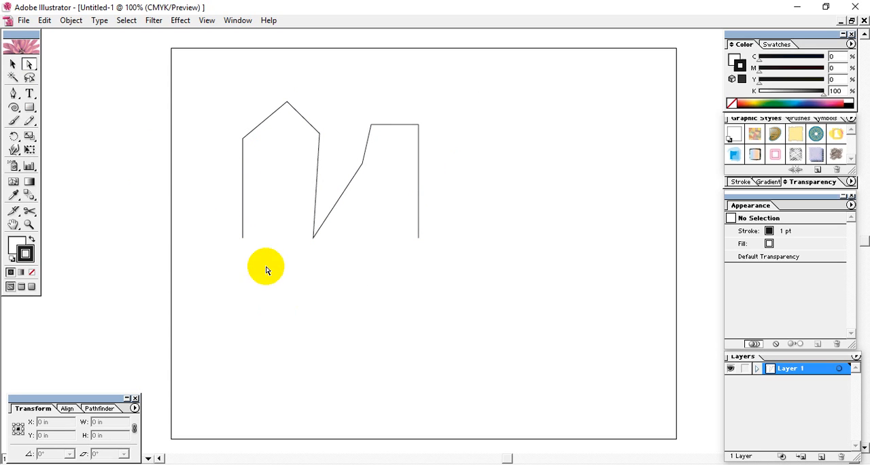
left_click_drag(224, 109, 511, 336)
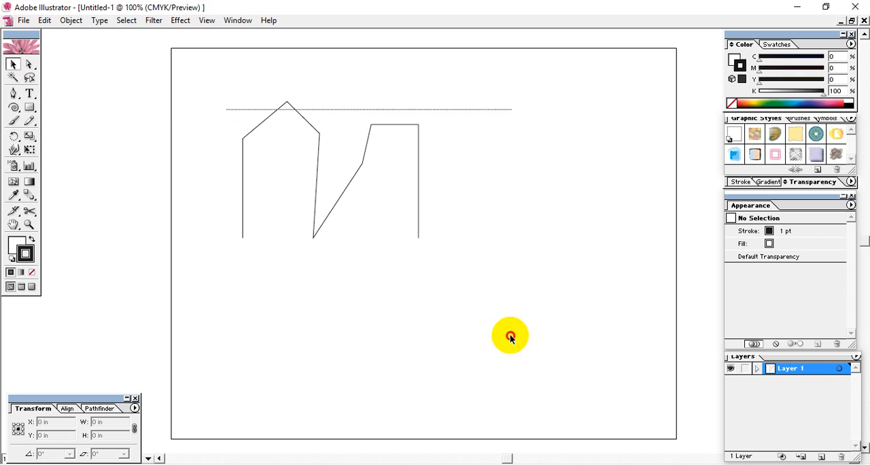
left_click_drag(317, 174, 295, 152)
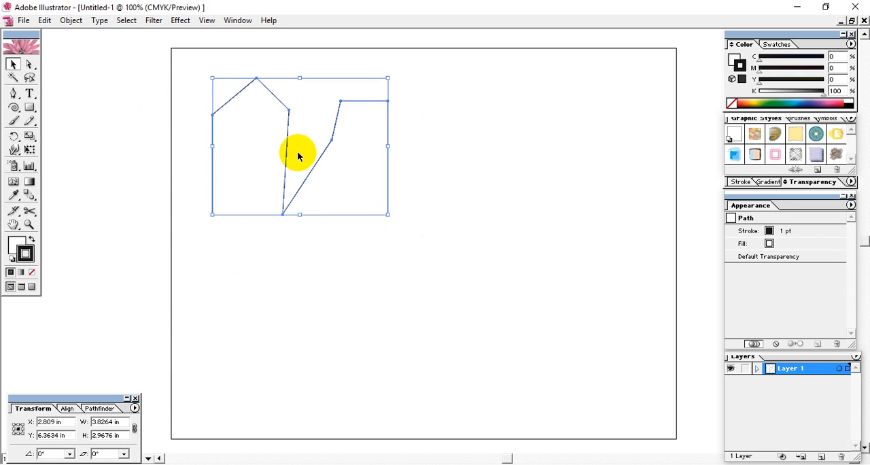
left_click(246, 251)
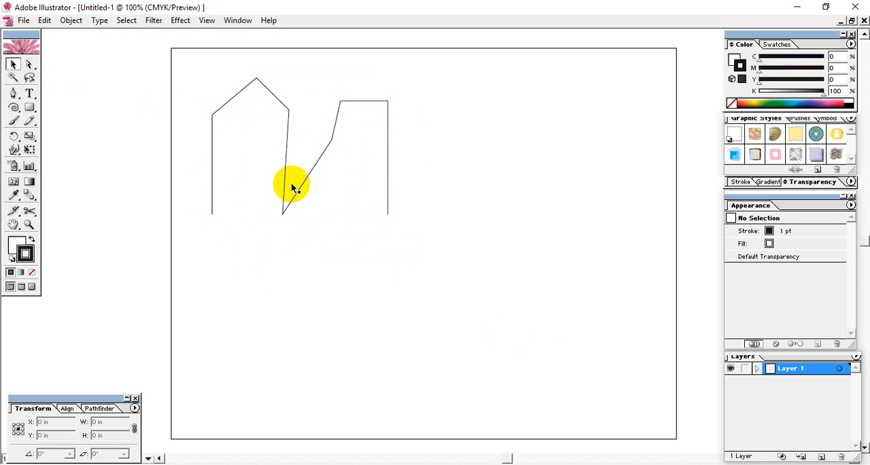
Select the whole zigzag path with a marquee and delete it to clear the artboard.
left_click_drag(158, 119, 421, 333)
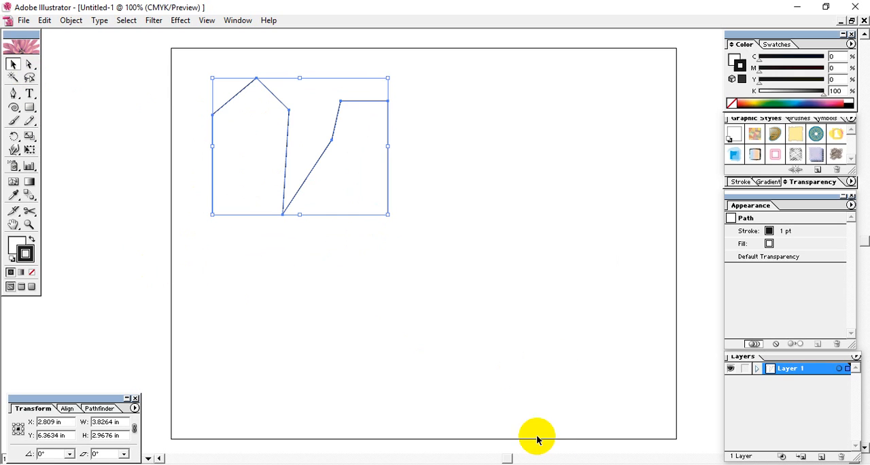
left_click(437, 333)
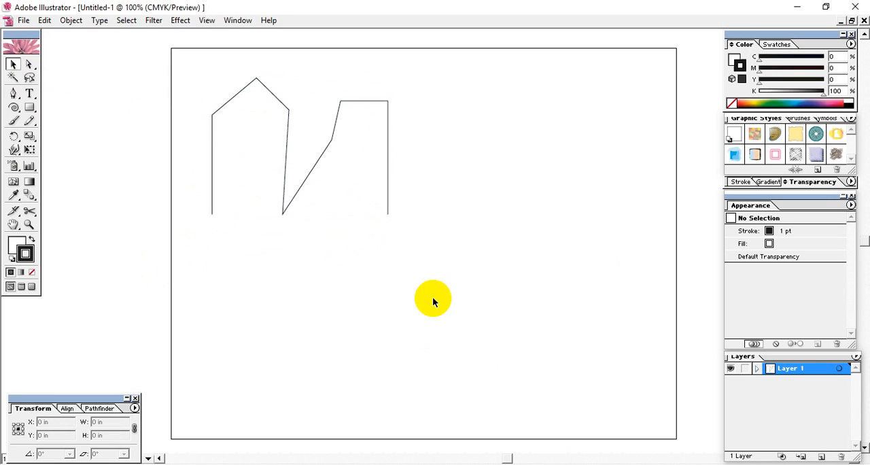
left_click_drag(438, 299, 158, 63)
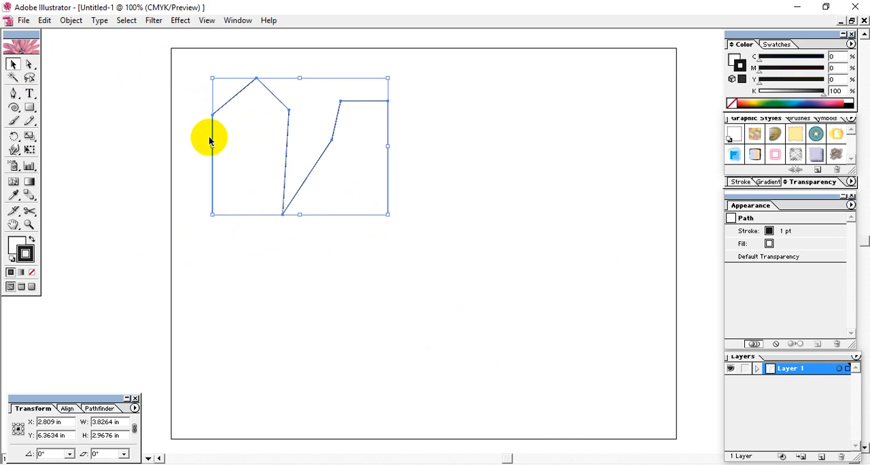
key("Delete")
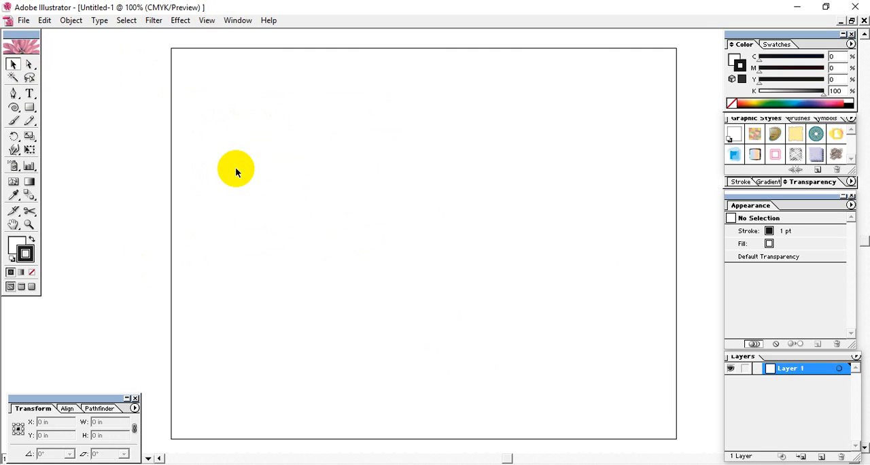
left_click(14, 95)
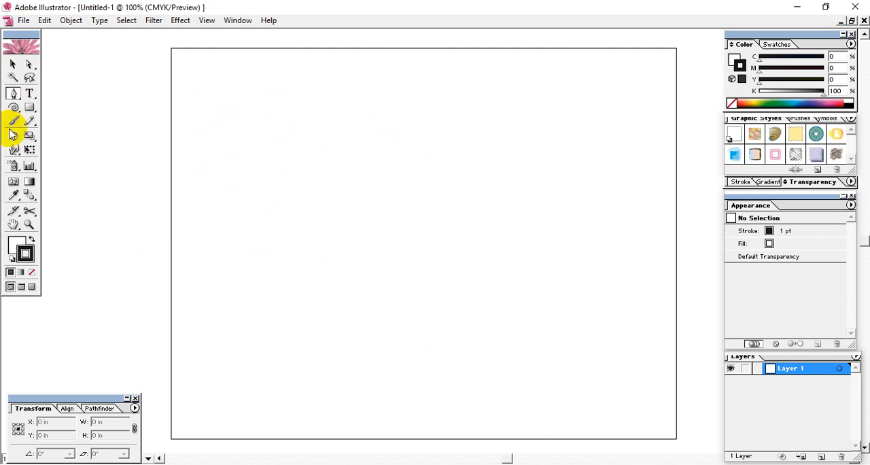
left_click(203, 269)
left_click_drag(307, 168, 438, 165)
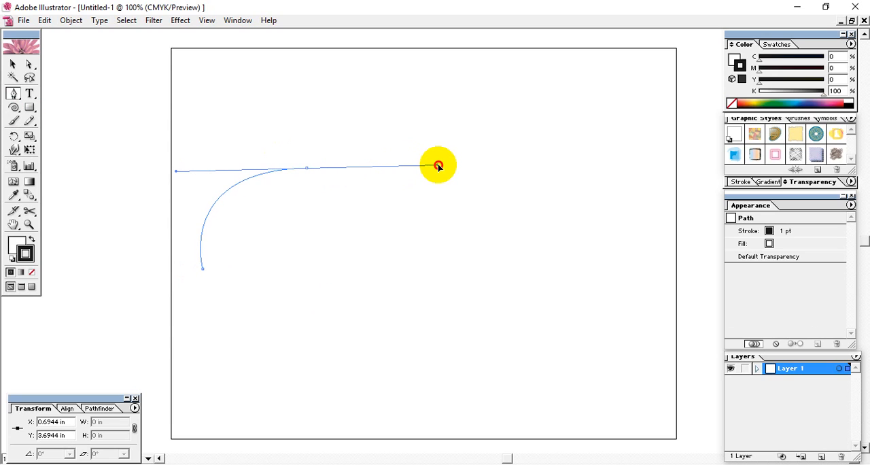
key("ctrl+z")
key("ctrl+z")
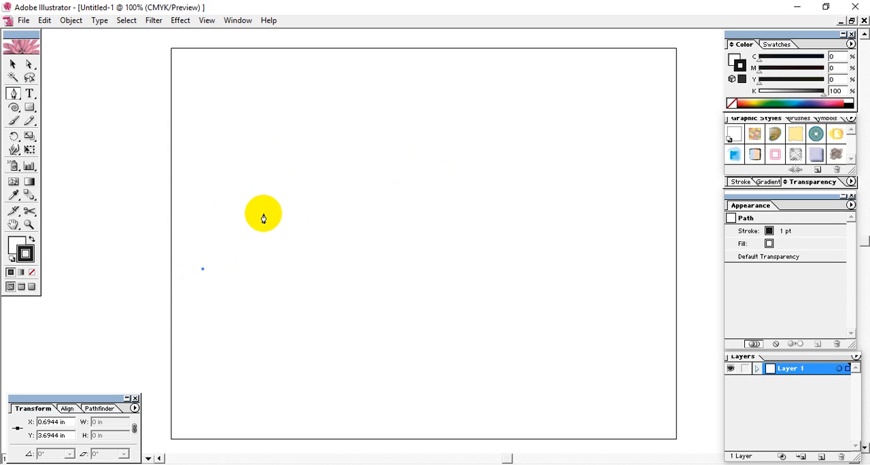
Draw an open arc bulging left, about 0.75 by 2.07 in, near the artboard's left edge with the Pen tool, and select it.
left_click(214, 262)
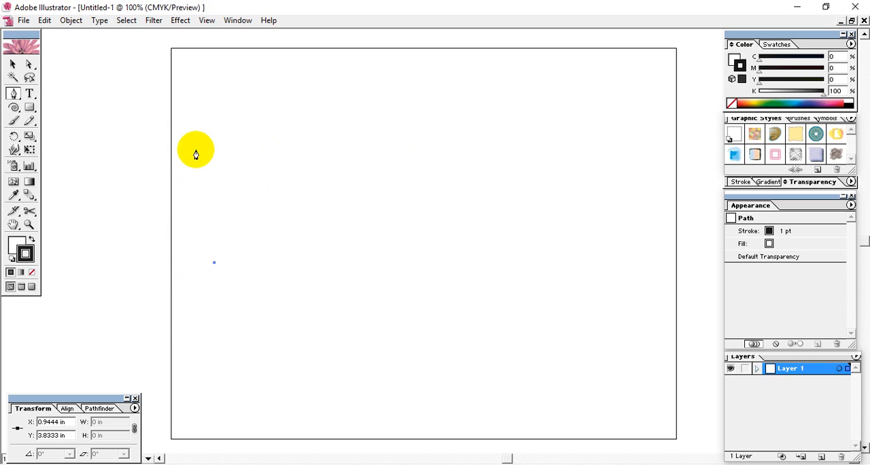
left_click_drag(226, 167, 296, 135)
left_click(12, 63)
left_click_drag(291, 197, 144, 371)
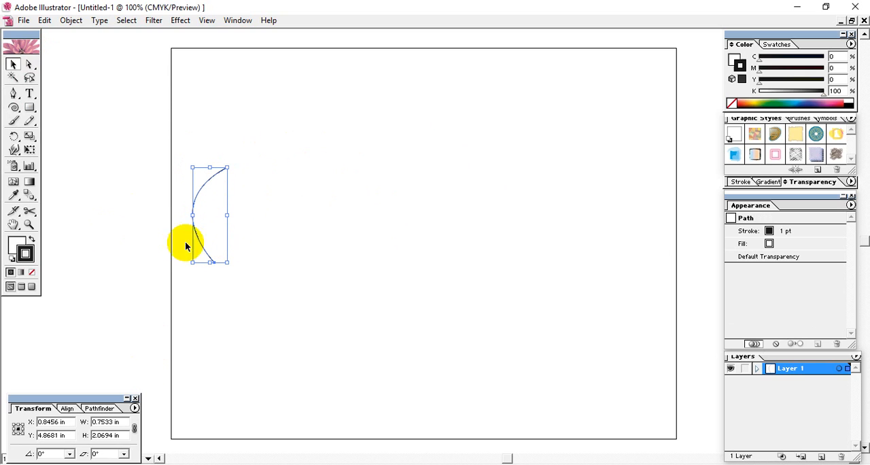
left_click(239, 186)
left_click_drag(251, 144, 156, 258)
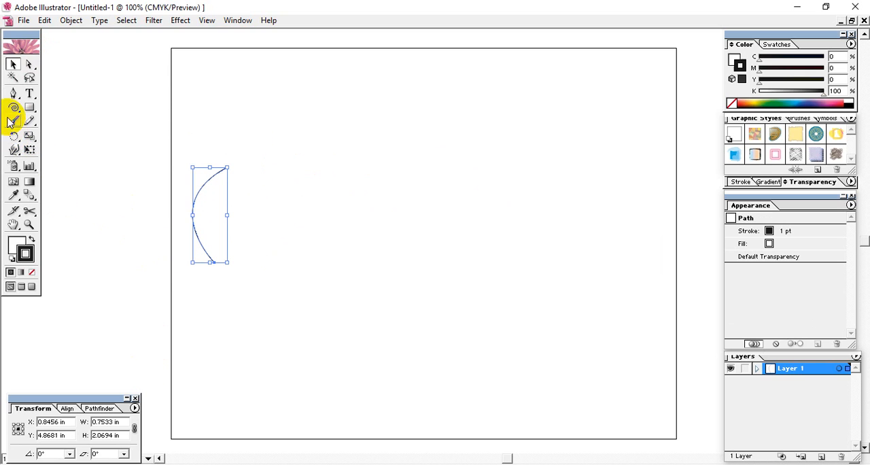
Reflect a copy of the arc across a vertical axis through its upper end point with the Reflect tool, with preview on.
left_click_drag(13, 135, 42, 141)
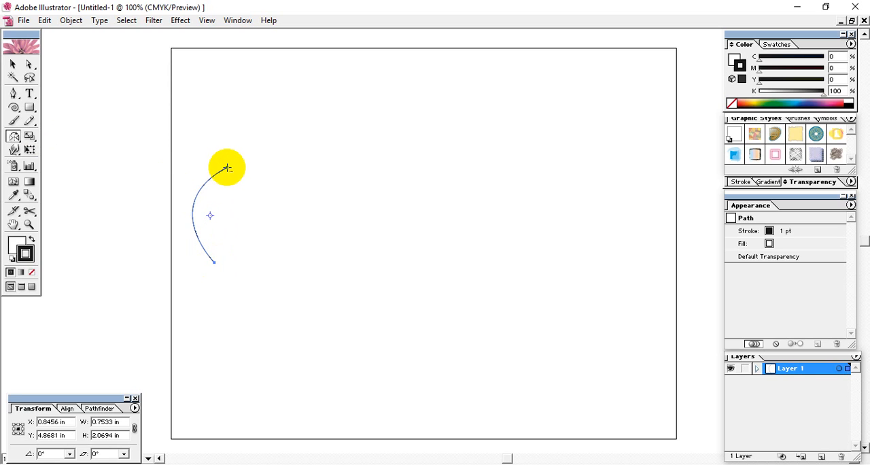
left_click(227, 167, "alt")
left_click(477, 262)
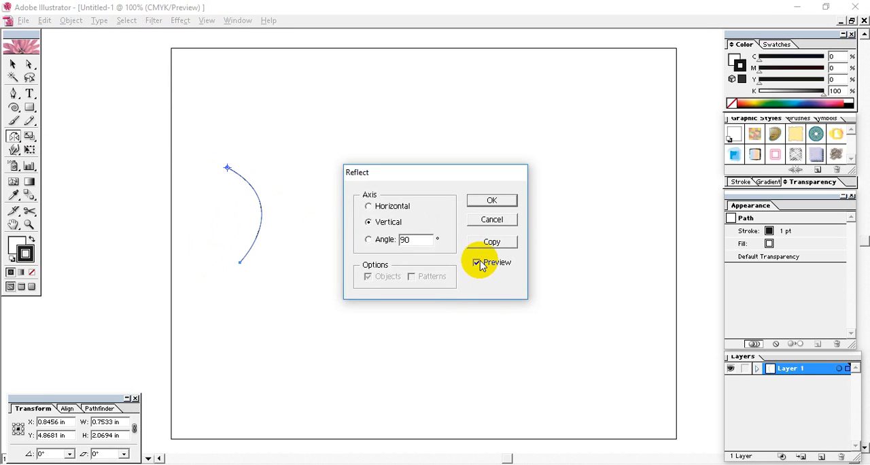
left_click(491, 242)
left_click(13, 64)
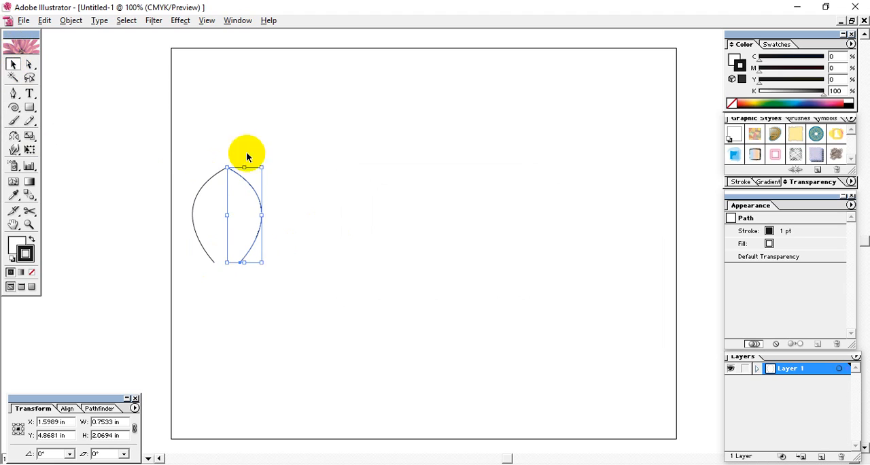
Nudge the mirrored arc to the right to open a gap between the two arcs, and deselect it.
left_click_drag(299, 161, 245, 259)
key("Right")
key("Right")
key("Right")
key("Right")
key("Right")
key("Right")
key("Right")
key("Right")
key("Right")
key("Right")
key("Right")
key("Right")
key("Right")
key("Right")
key("Right")
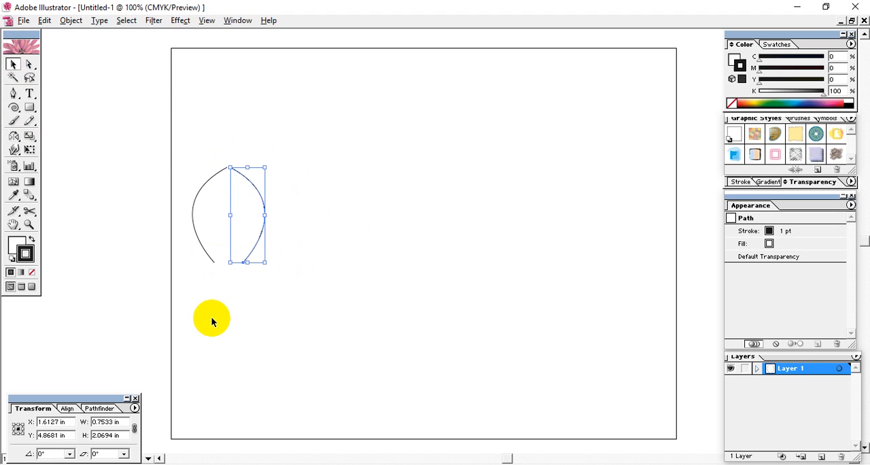
left_click(394, 321)
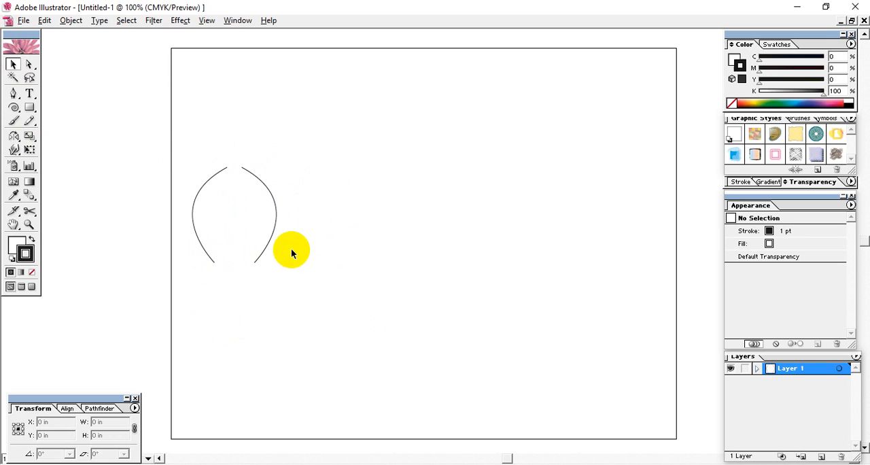
Select the mirrored arc and nudge it back left towards the upper end point of the original arc.
left_click(246, 270)
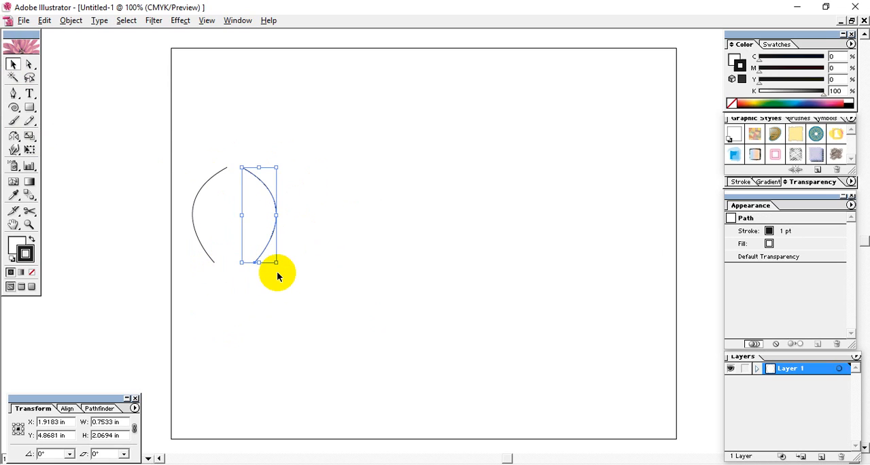
key("Left")
key("Left")
key("Left")
key("Left")
key("Left")
key("Left")
key("Left")
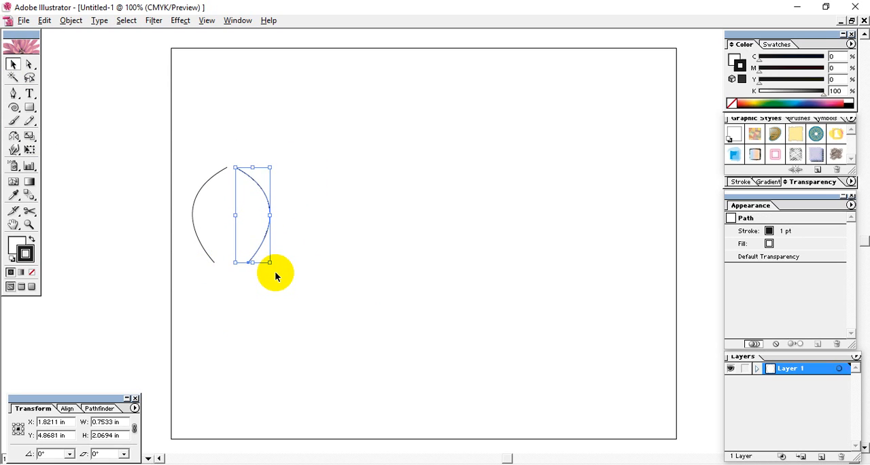
key("Left")
key("Left")
key("Left")
key("Left")
key("Left")
key("Left")
key("Left")
key("Left")
key("Left")
key("Left")
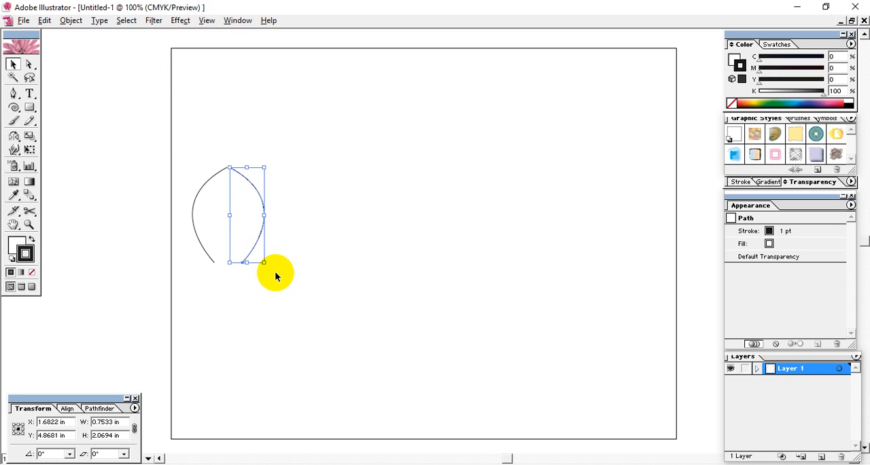
Undo the nudges and the reflected copy, leaving only the original arc selected.
key("ctrl+z")
key("ctrl+z")
key("ctrl+z")
key("ctrl+z")
key("ctrl+z")
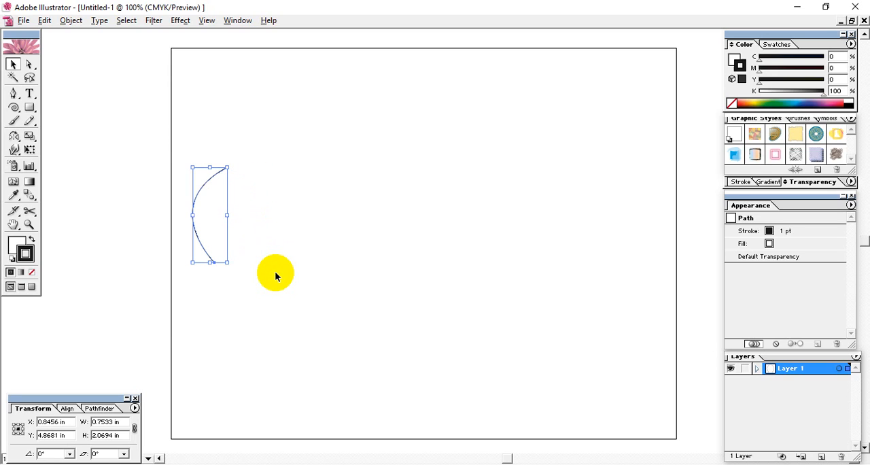
Reflect the arc as a copy on the vertical axis, using its upper end point as the origin, and deselect.
left_click(14, 135)
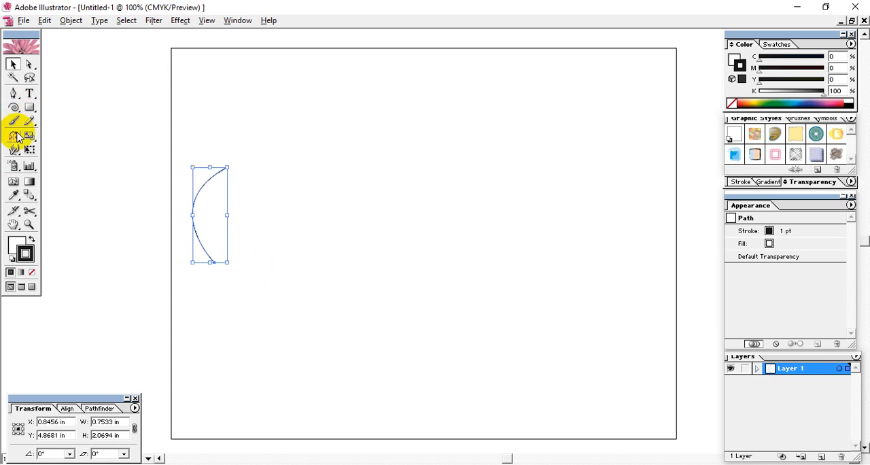
left_click(227, 168, "alt")
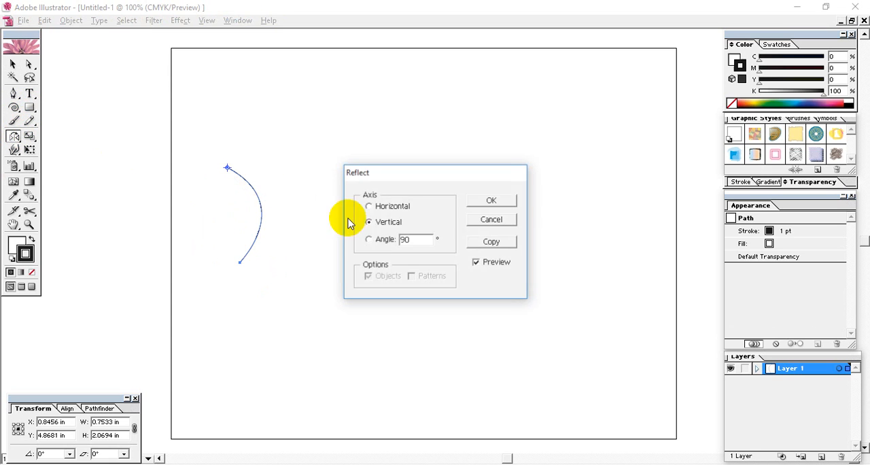
left_click(482, 240)
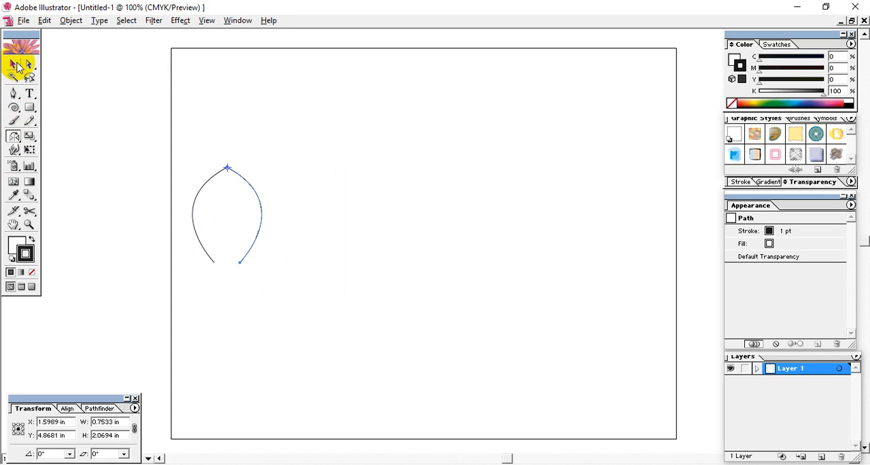
left_click(16, 65)
left_click(297, 199)
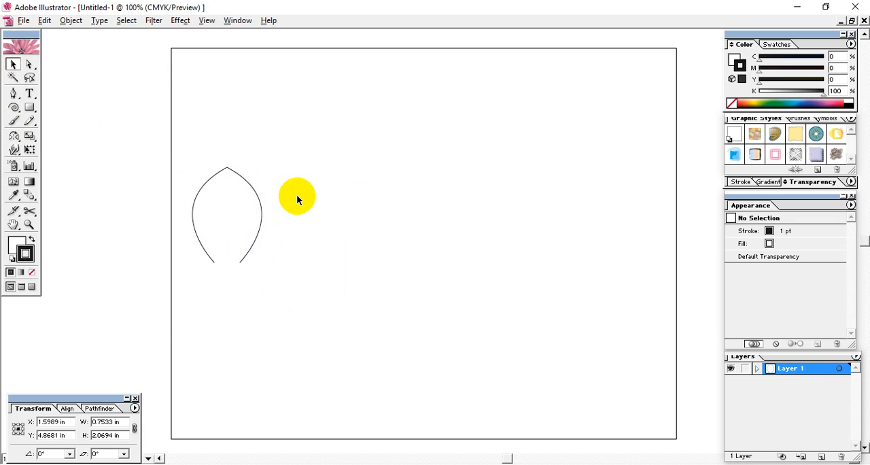
Delete the mirrored right-hand arc and select the original left-hand arc.
left_click(245, 250)
key("Delete")
left_click_drag(240, 161, 171, 317)
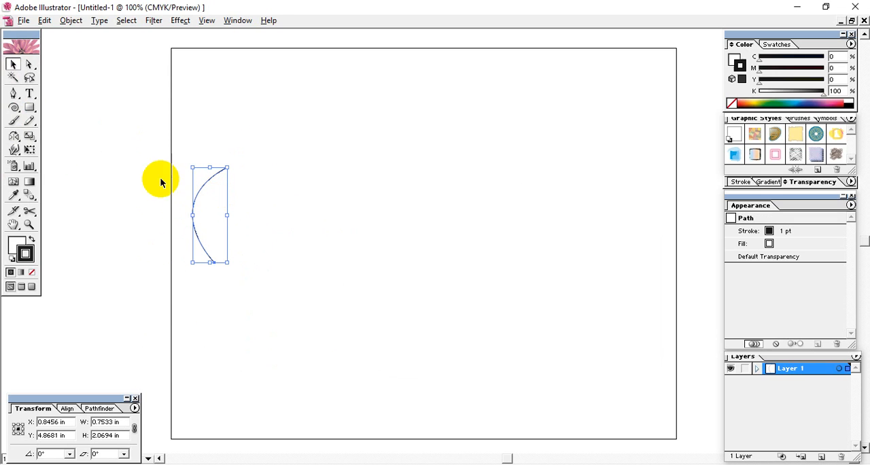
Set the Reflect origin at the arc's upper end point, preview the Horizontal, Vertical and Angle axes, create a Vertical copy, and deselect.
left_click(14, 139)
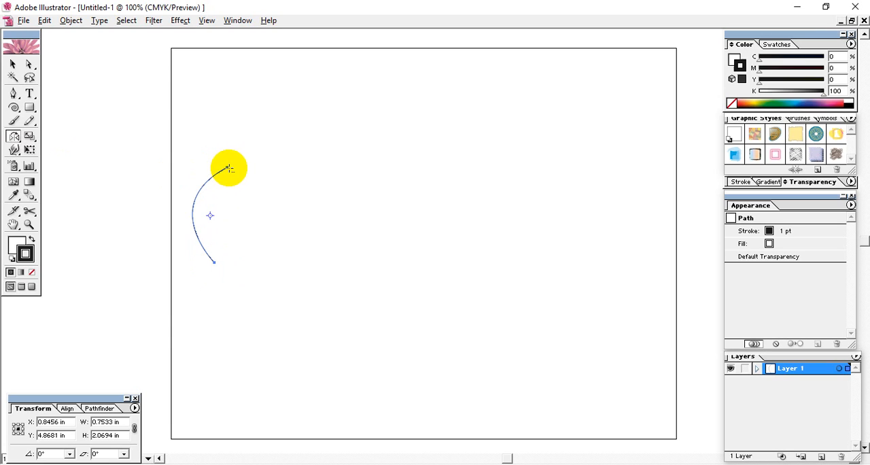
left_click(227, 168, "alt")
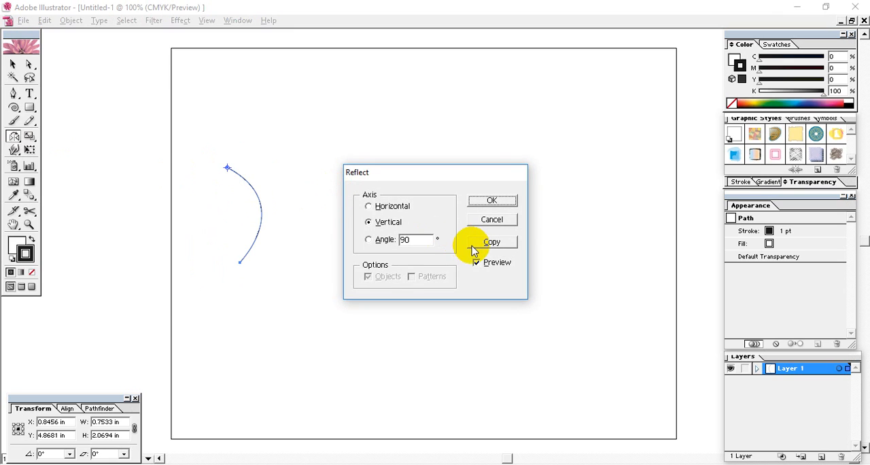
left_click(376, 208)
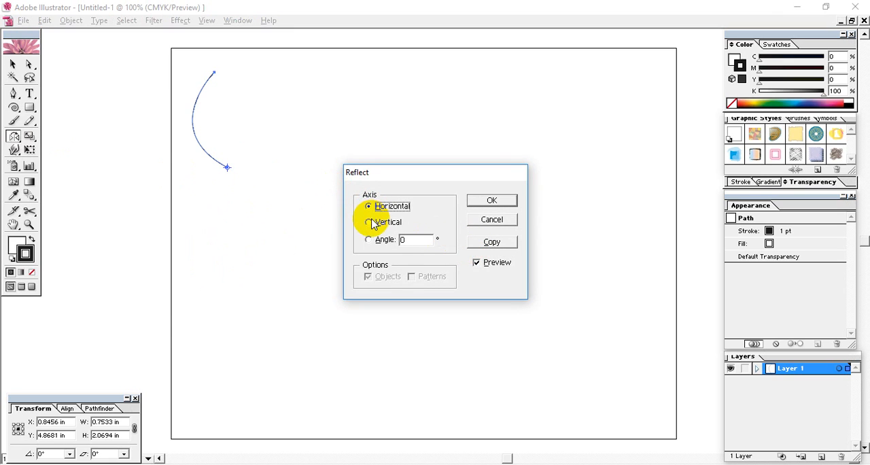
left_click(375, 222)
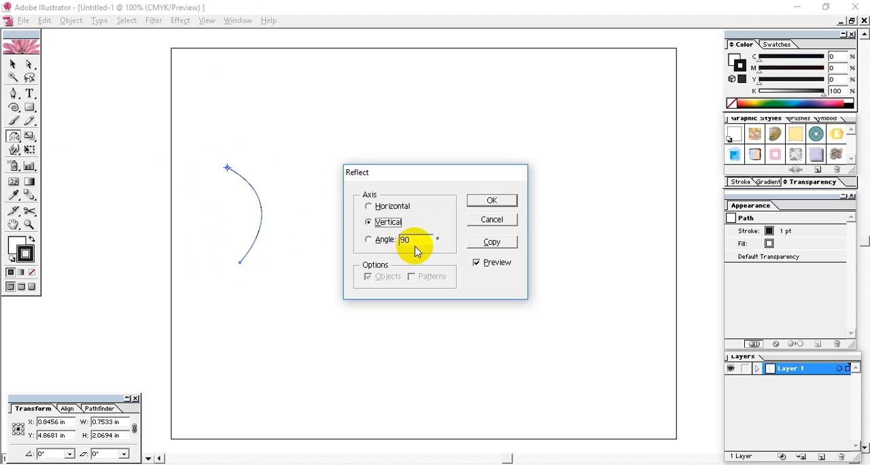
left_click(368, 240)
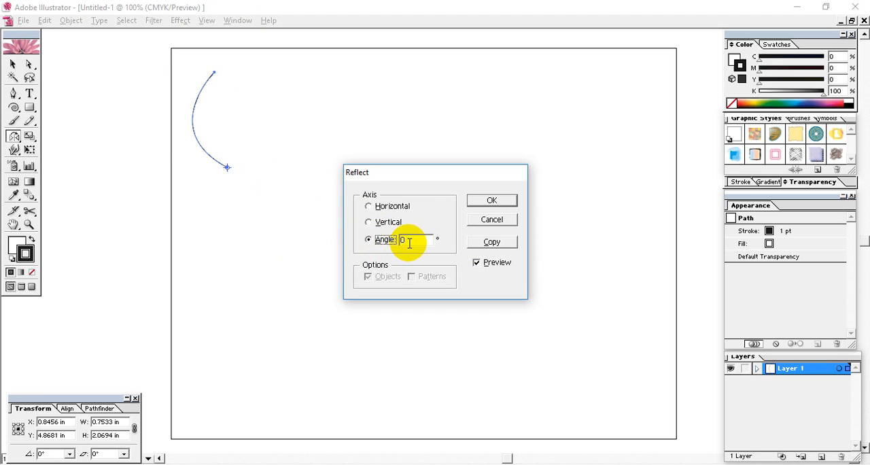
left_click(370, 206)
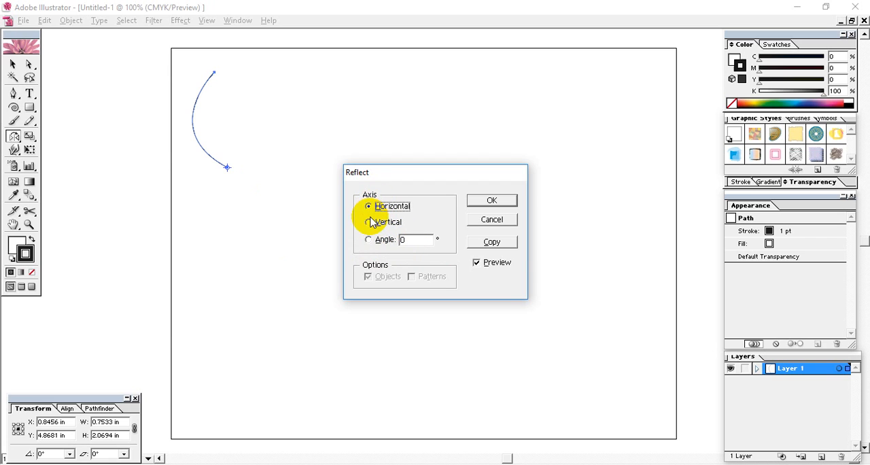
left_click(369, 221)
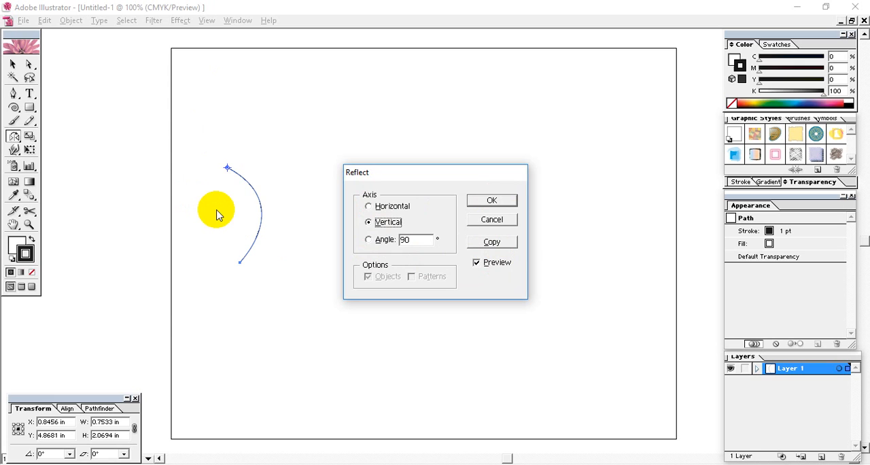
left_click(492, 241)
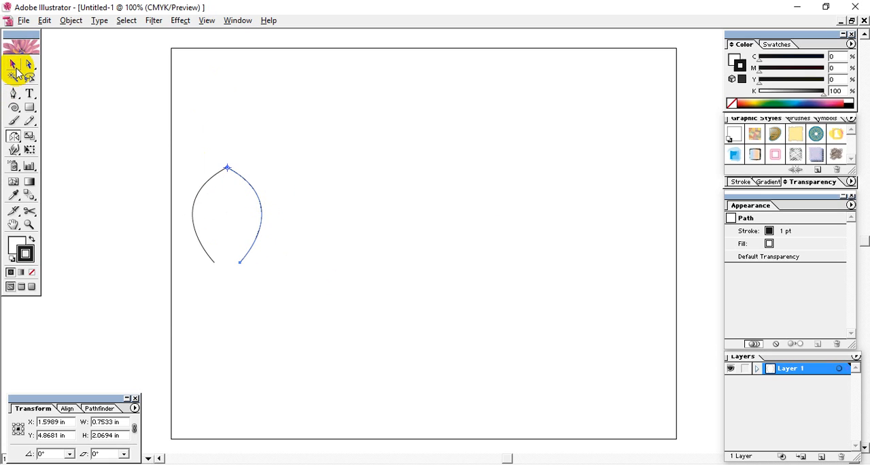
left_click(16, 68)
left_click(297, 301)
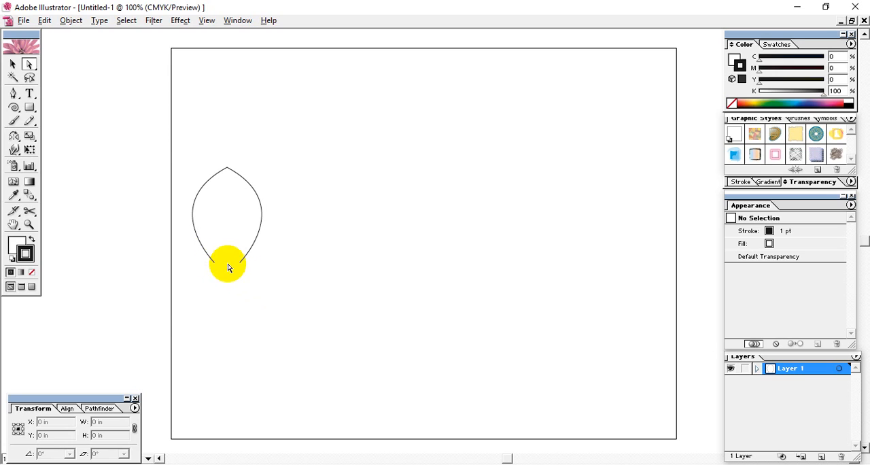
Select the two arcs' lower end points with the Direct Selection tool, average them on both axes to close the leaf shape, and deselect.
left_click_drag(242, 277, 180, 257)
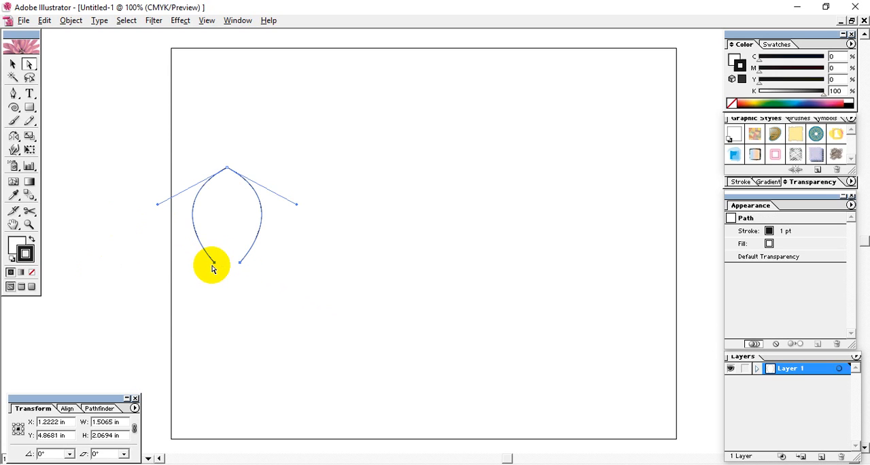
left_click(258, 291)
left_click_drag(270, 283, 179, 237)
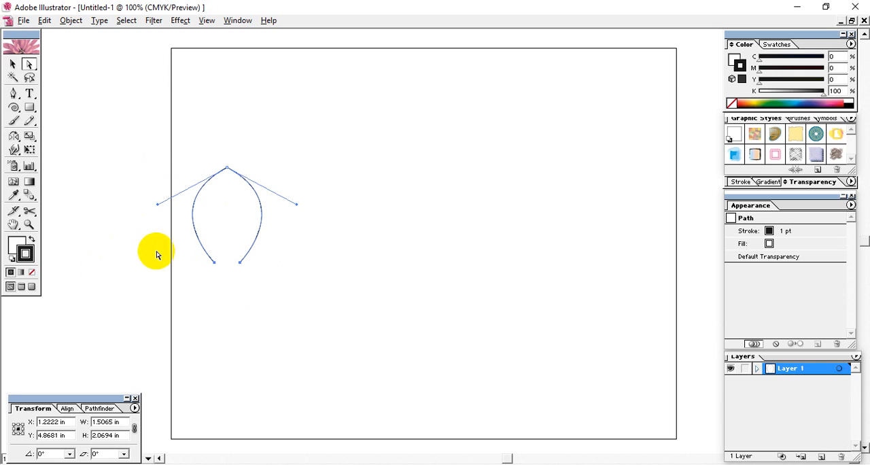
left_click(69, 22)
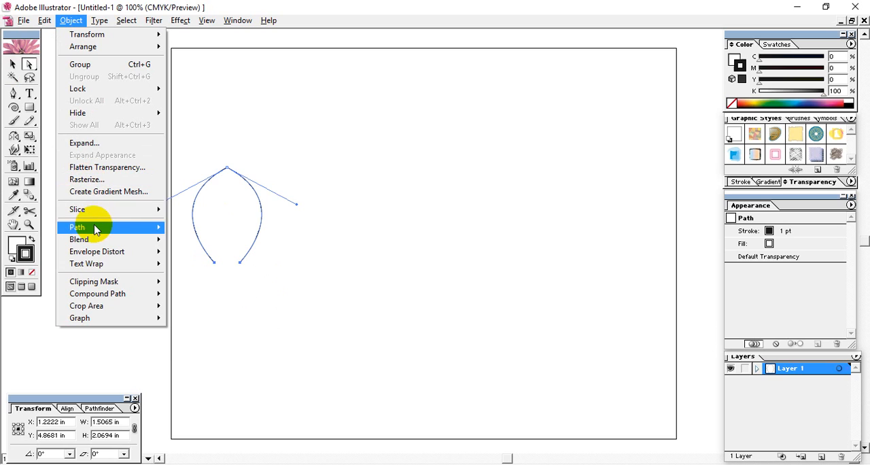
mouse_move(95, 231)
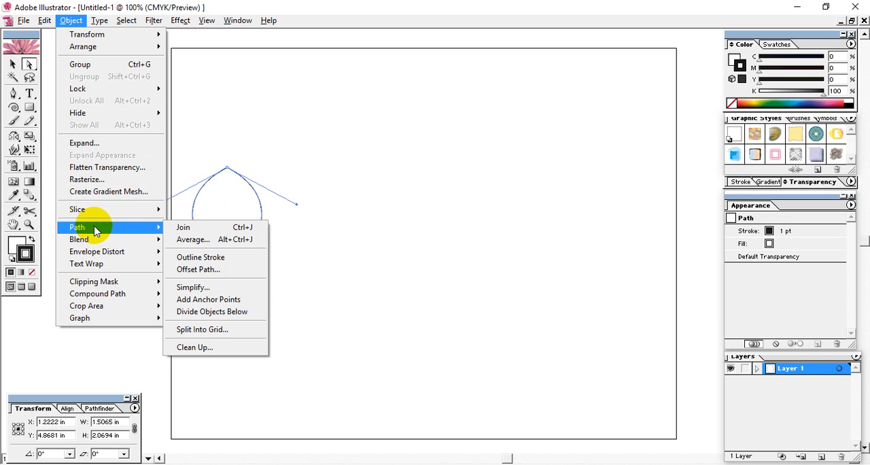
left_click(216, 242)
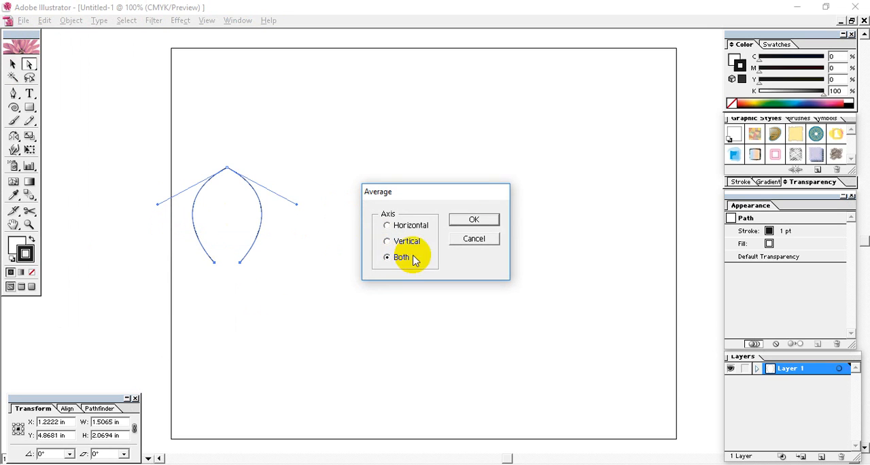
left_click(478, 226)
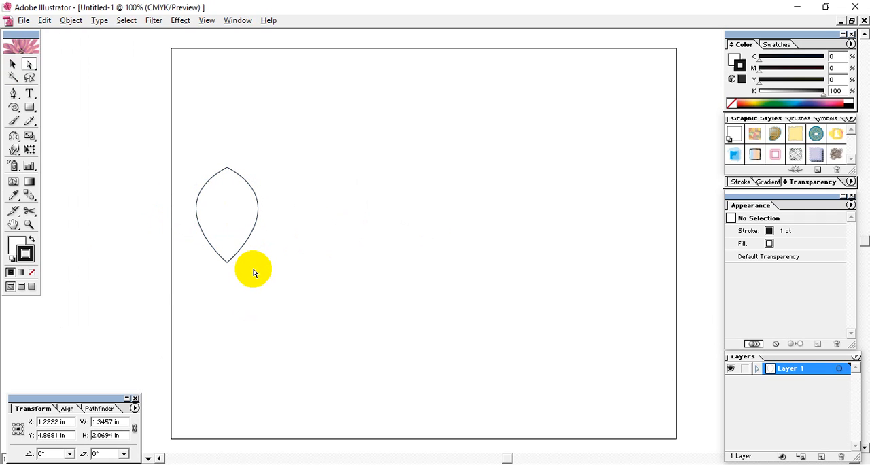
left_click(254, 273)
Rotate the leaf shape to lie horizontally, place a copy beside it on the right, and rotate both leaves level.
left_click_drag(299, 295, 170, 142)
left_click(12, 63)
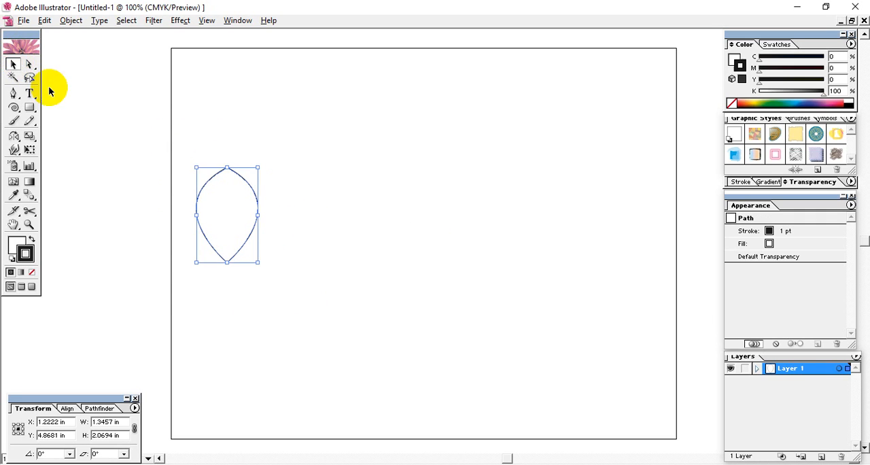
left_click_drag(260, 163, 364, 228)
left_click_drag(462, 170, 268, 262)
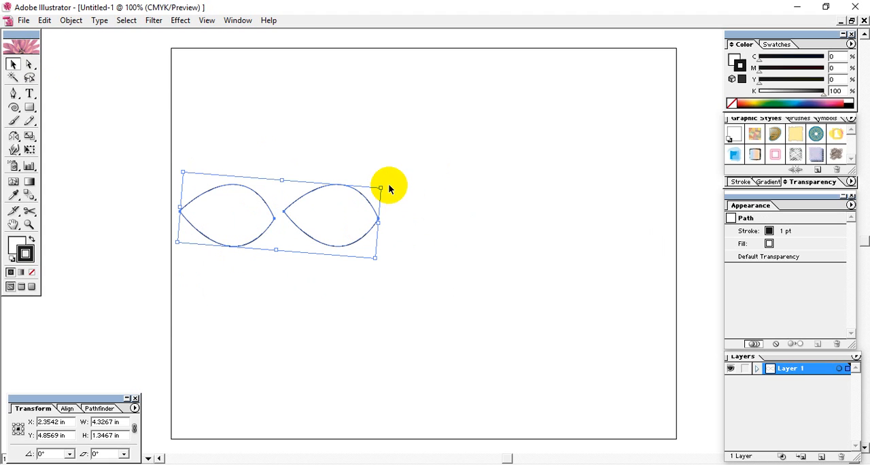
left_click_drag(385, 184, 394, 172)
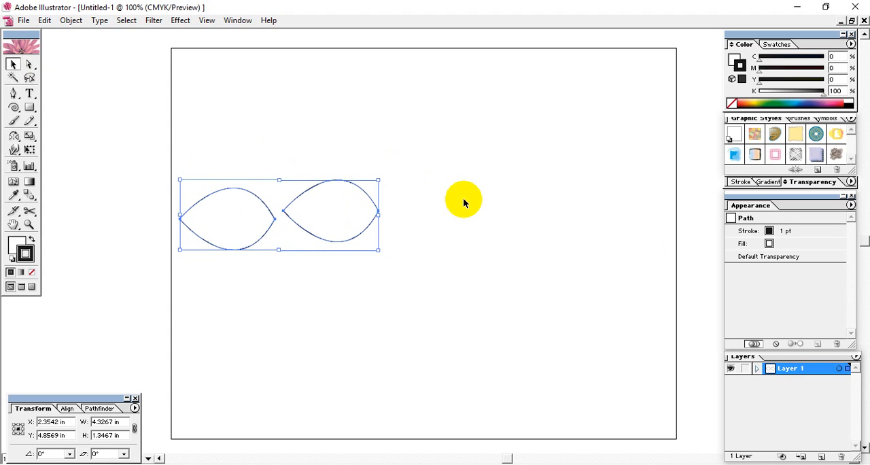
left_click(463, 199)
Delete the right leaf and the left leaf to clear the artboard.
left_click_drag(439, 155, 270, 291)
left_click(409, 278)
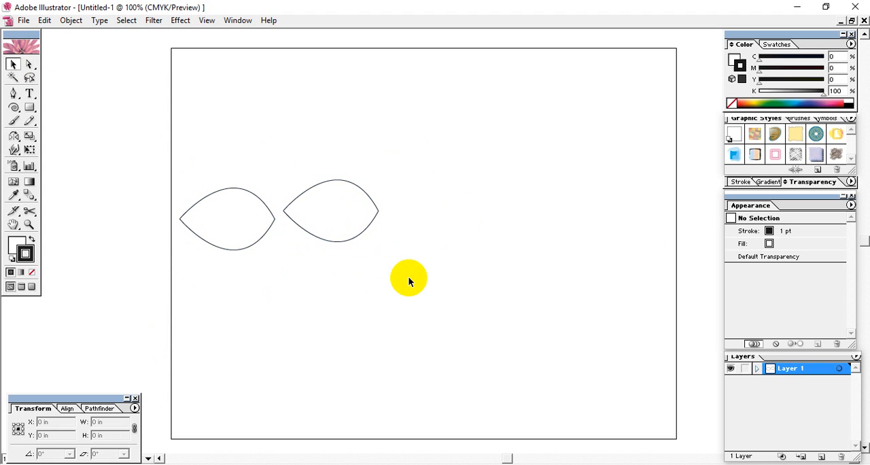
left_click_drag(425, 177, 280, 335)
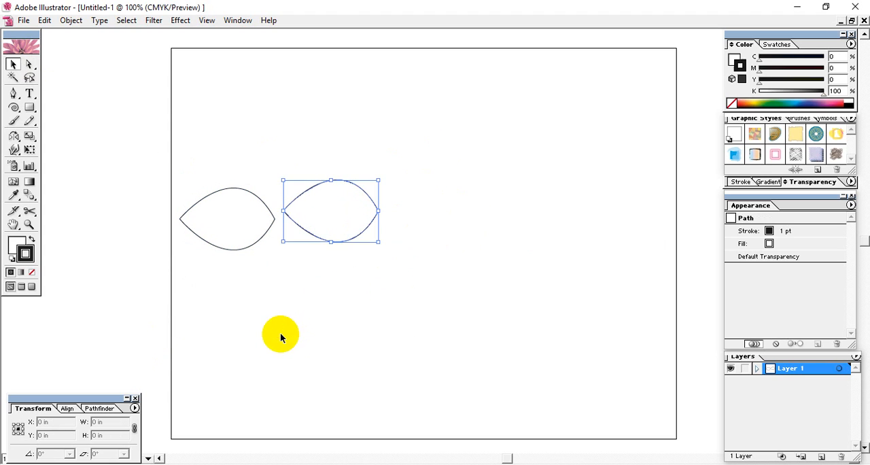
key("Delete")
left_click_drag(331, 184, 151, 307)
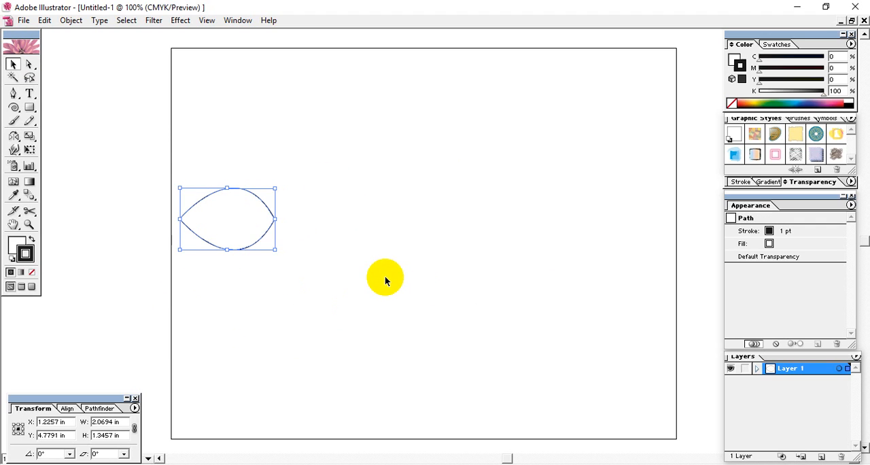
key("Delete")
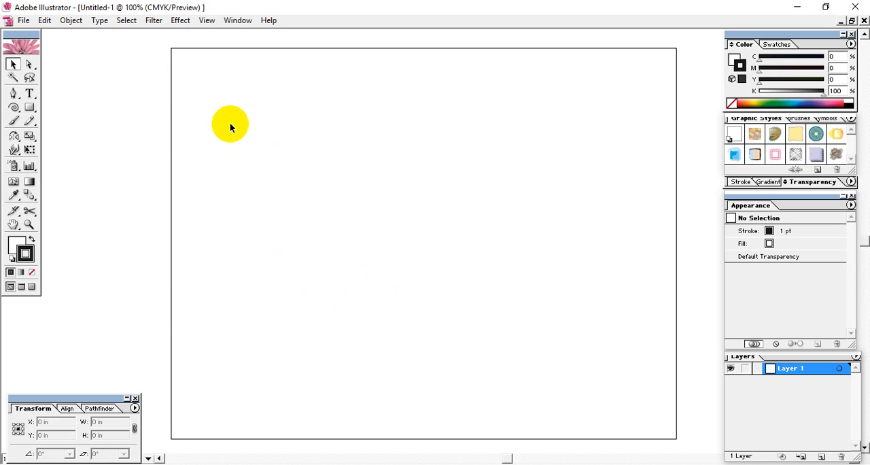
left_click_drag(213, 108, 422, 313)
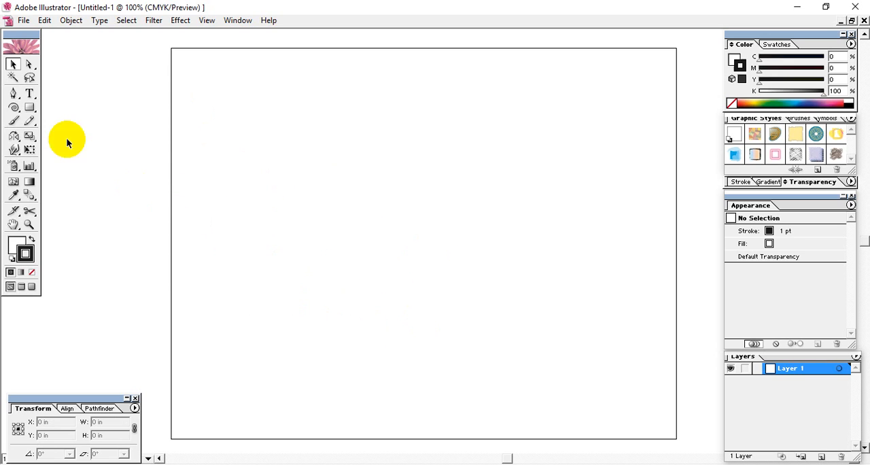